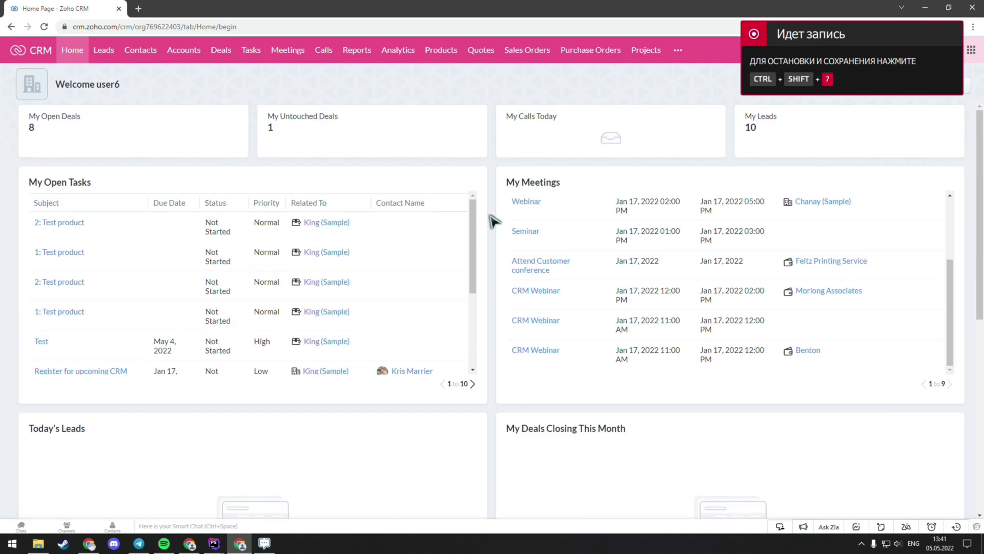
Step: Import contacts from the Шаблон .xlsx spreadsheet using the Import Contacts widget
{"action": "scroll", "coordinate": [495, 220], "scroll_direction": "down", "scroll_amount": 5}
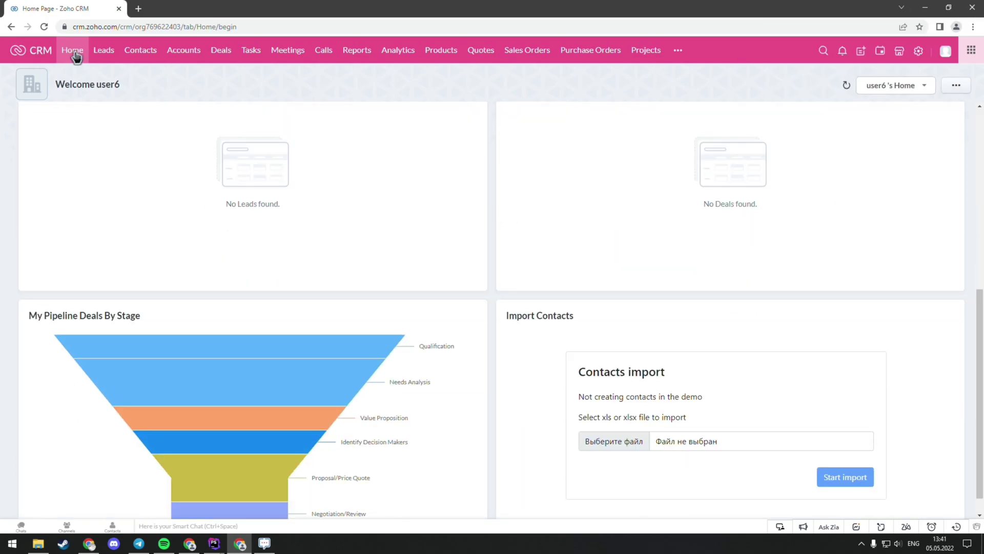
{"action": "scroll", "coordinate": [524, 216], "scroll_direction": "down", "scroll_amount": 1}
{"action": "left_click", "coordinate": [642, 421]}
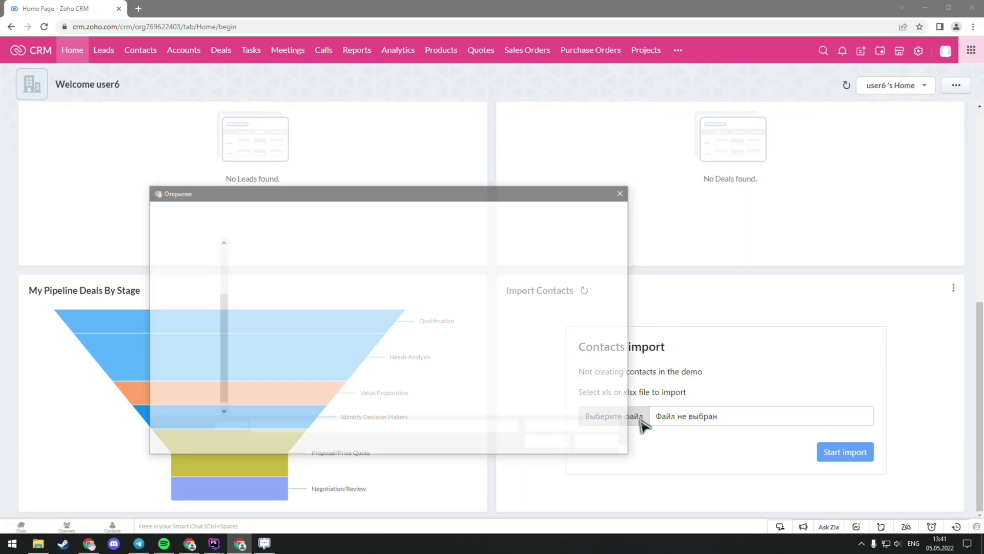
{"action": "left_click", "coordinate": [354, 209]}
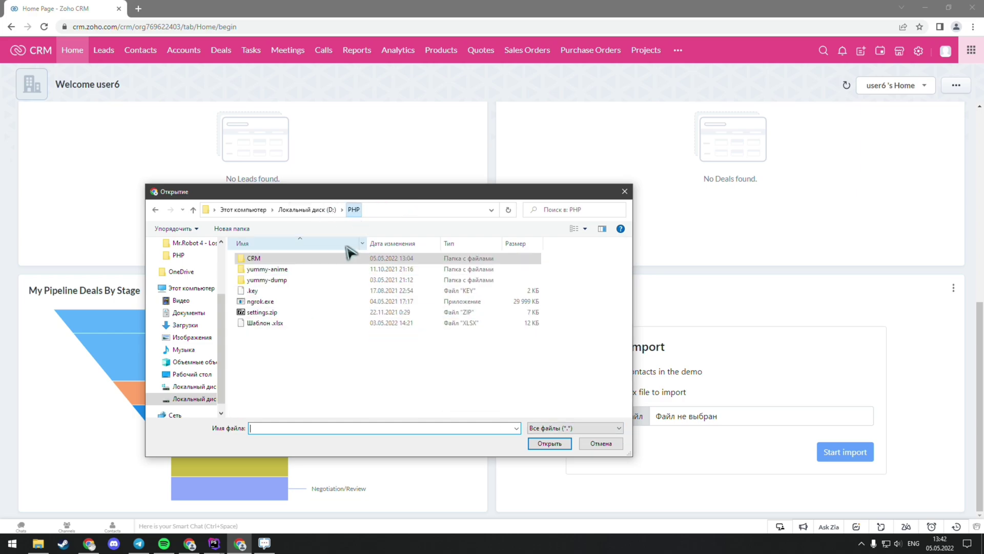
{"action": "double_click", "coordinate": [287, 326]}
{"action": "left_click", "coordinate": [845, 452]}
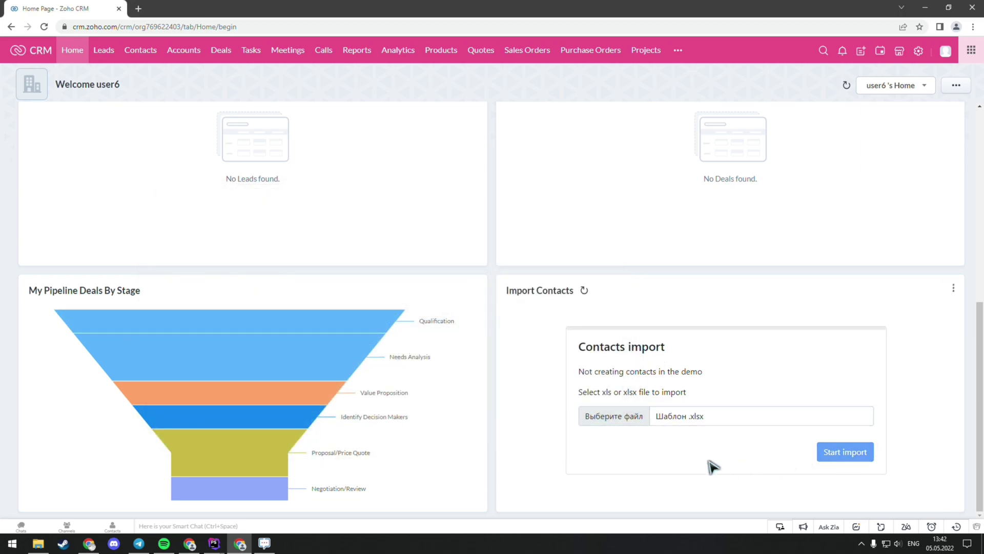
Step: Download and view the import's full log, then dismiss the success message
{"action": "left_click", "coordinate": [755, 440]}
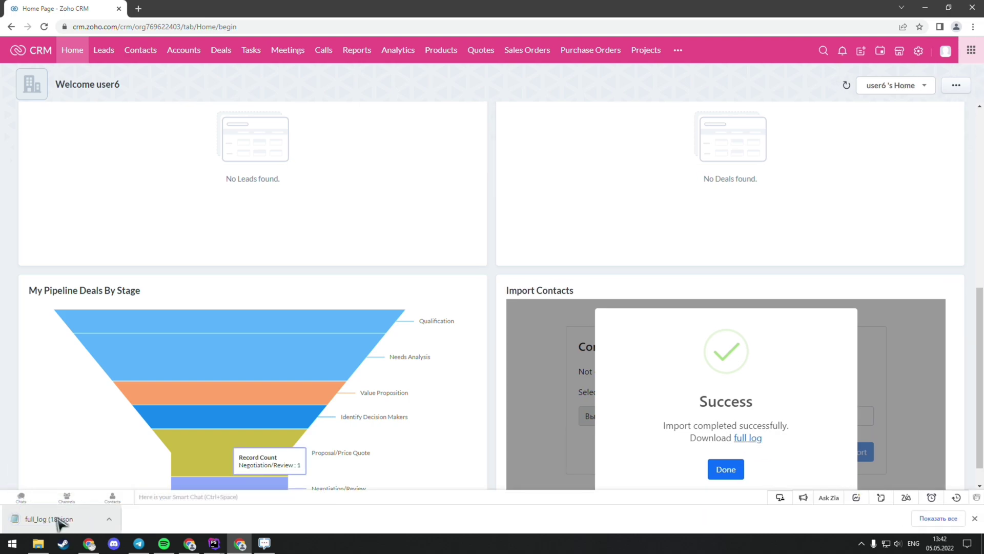
{"action": "left_click", "coordinate": [66, 520]}
{"action": "left_click", "coordinate": [800, 65]}
{"action": "left_click", "coordinate": [727, 469]}
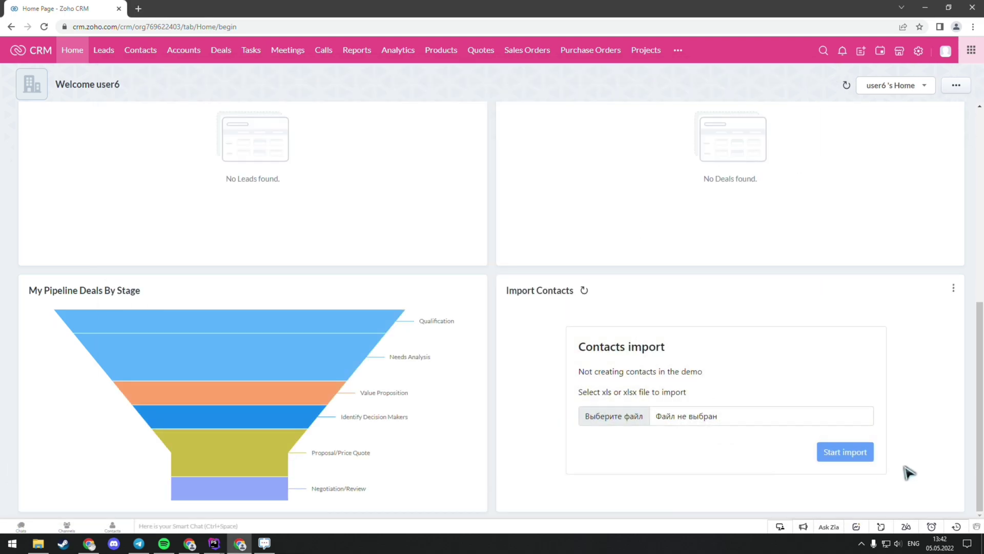
Step: Select the first two contacts and start a Widget Call for them
{"action": "left_click", "coordinate": [138, 57]}
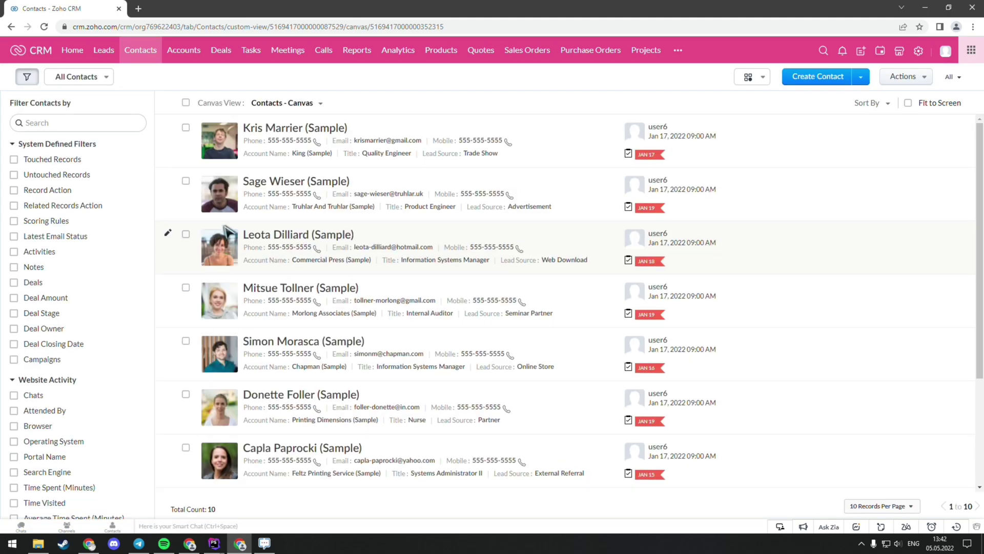
{"action": "left_click", "coordinate": [185, 125]}
{"action": "left_click", "coordinate": [187, 183]}
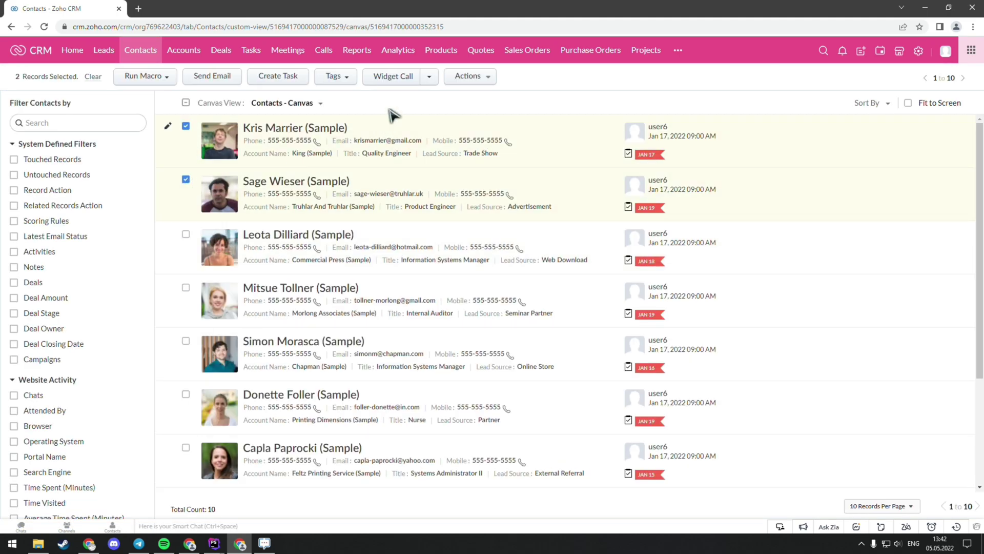
{"action": "left_click", "coordinate": [402, 82]}
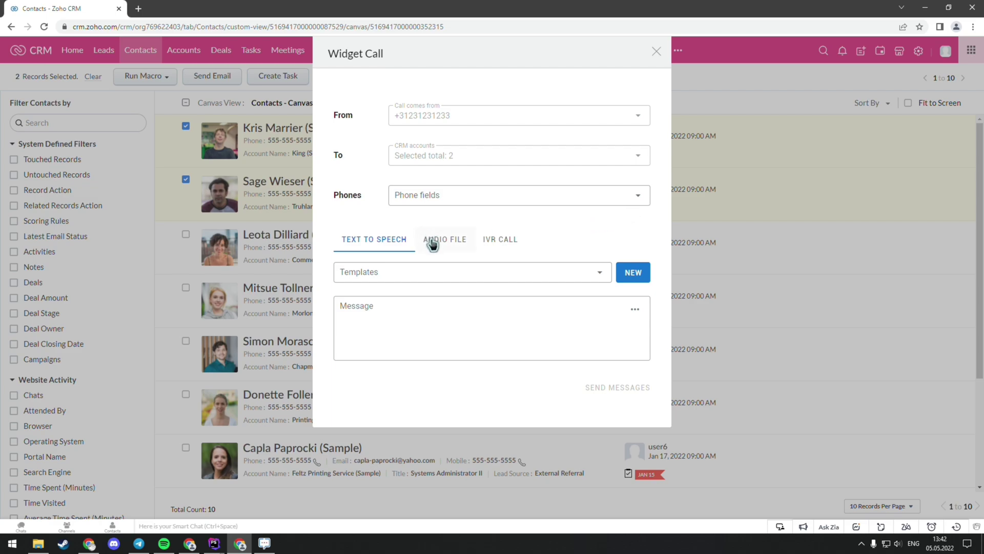
Step: Set the call message to 'Hello ${First_Name}' by inserting the First Name field
{"action": "left_click", "coordinate": [418, 314]}
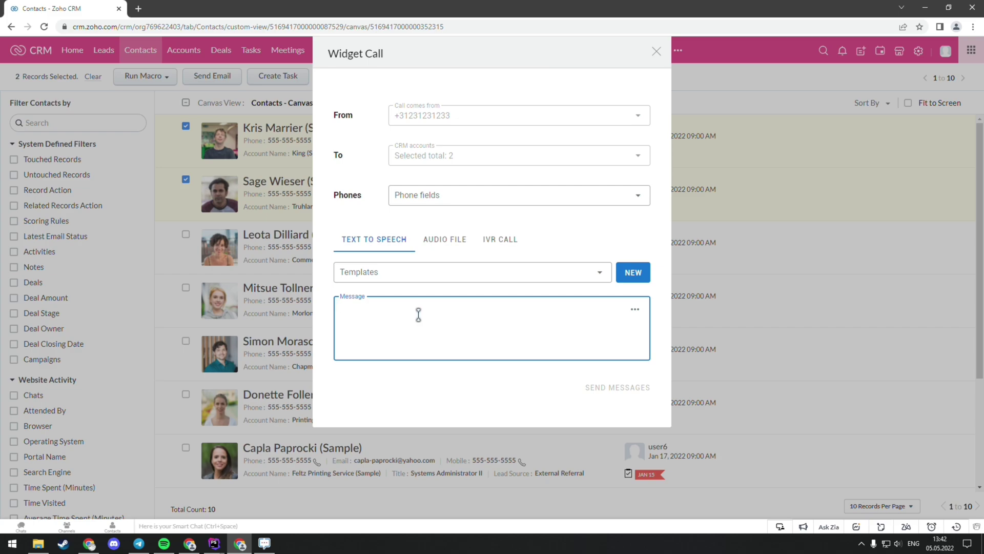
{"action": "left_click", "coordinate": [635, 309]}
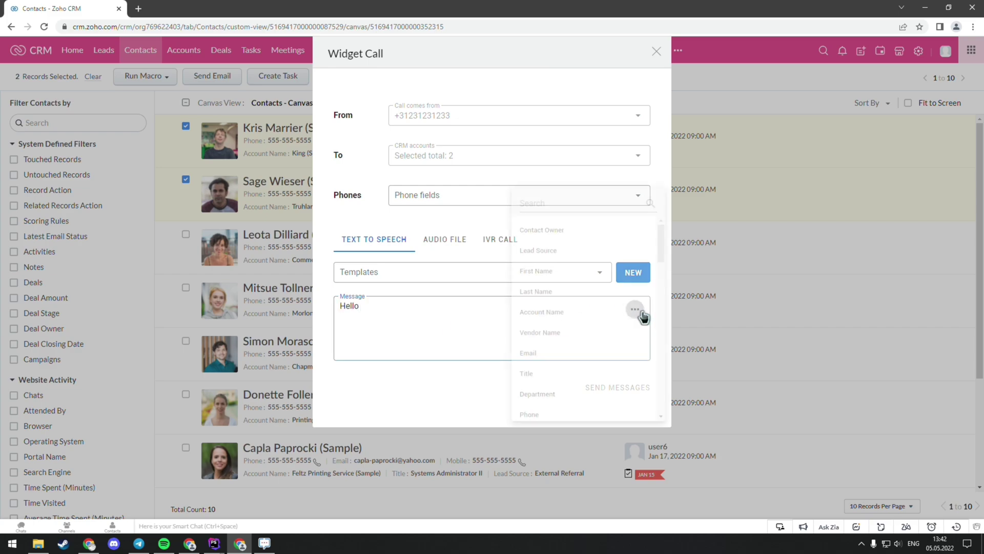
{"action": "left_click", "coordinate": [622, 200]}
{"action": "type", "text": "name"}
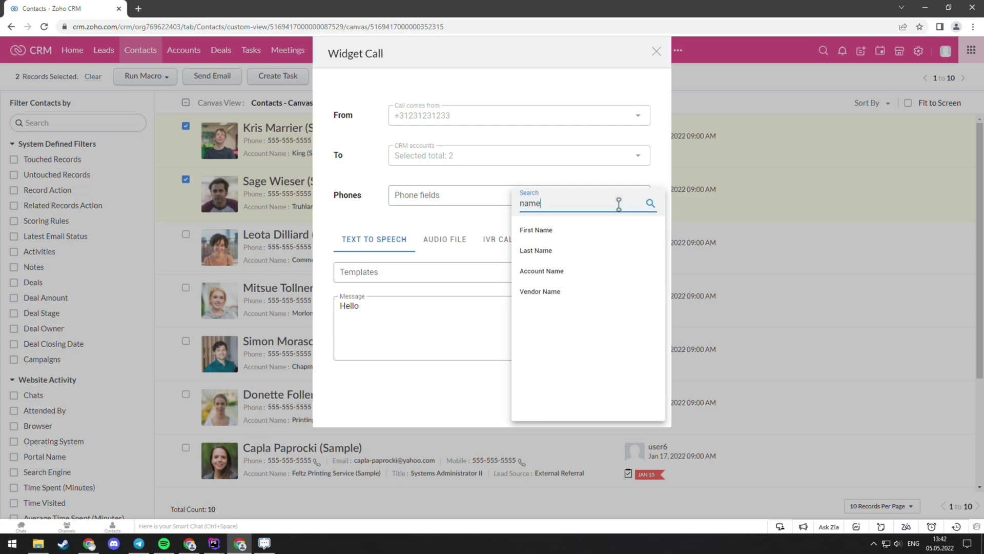
{"action": "left_click", "coordinate": [592, 230]}
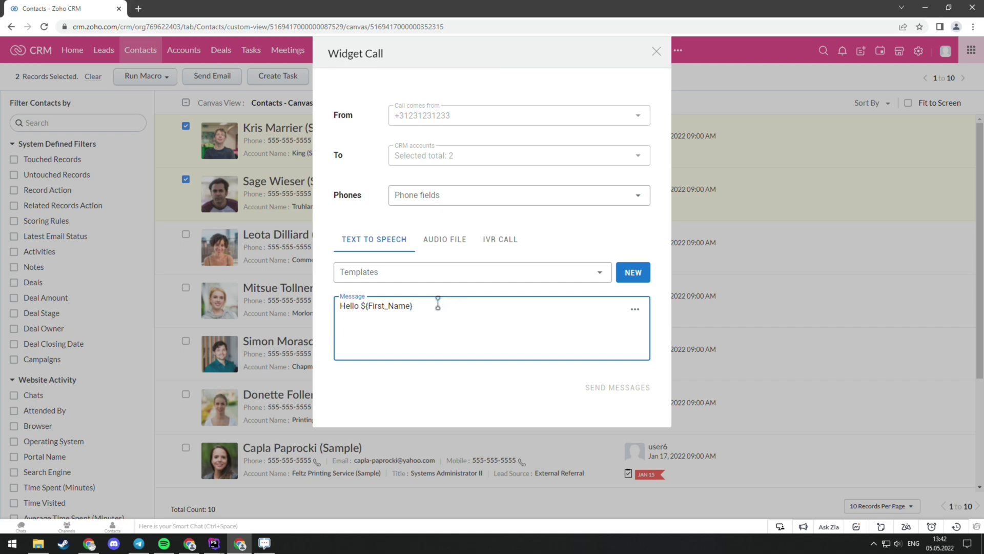
Step: Make the call dial both the Phone and Mobile numbers
{"action": "left_click", "coordinate": [439, 194]}
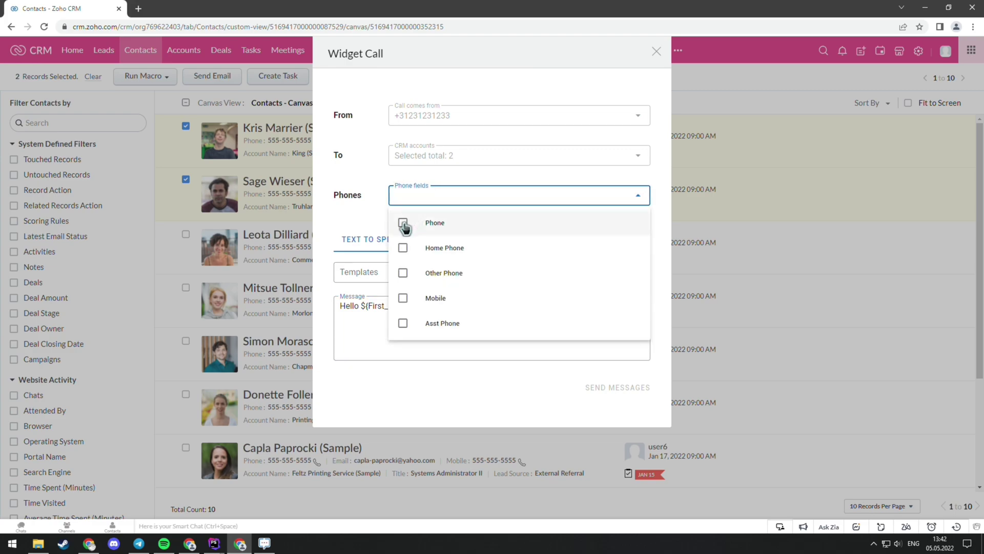
{"action": "left_click", "coordinate": [404, 226]}
{"action": "left_click", "coordinate": [404, 300]}
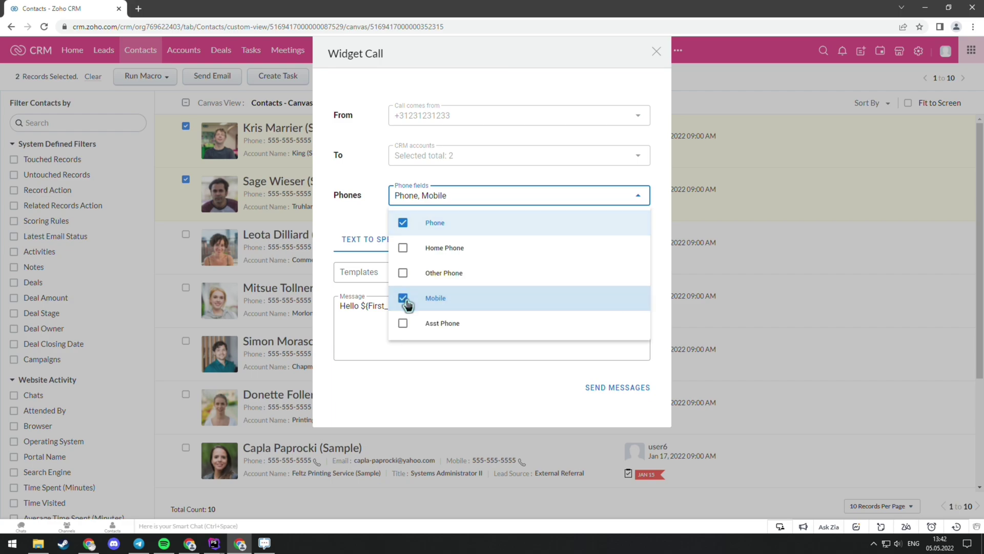
{"action": "left_click", "coordinate": [359, 220]}
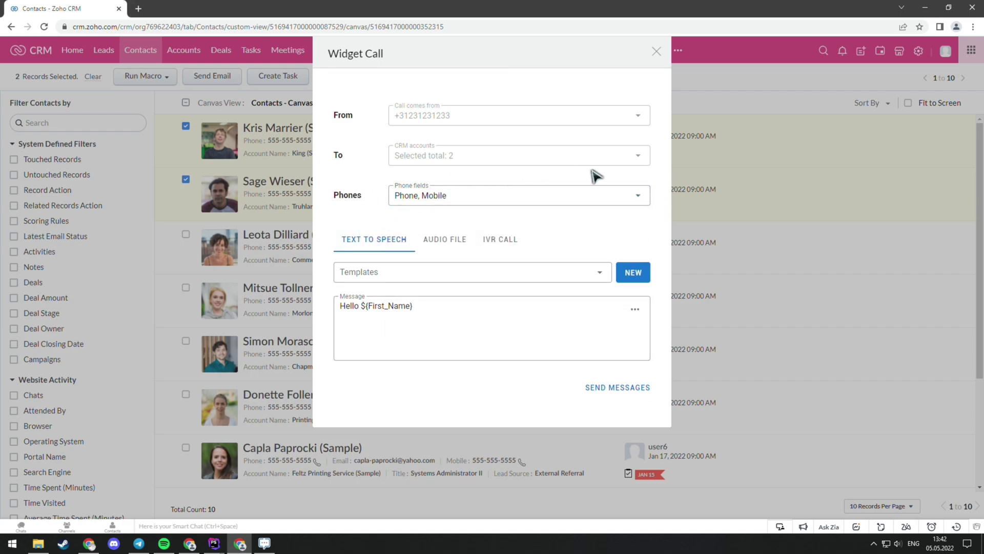
Step: Switch to an audio-file call using the Test.mp3 recording
{"action": "left_click", "coordinate": [441, 244]}
{"action": "left_click", "coordinate": [429, 309]}
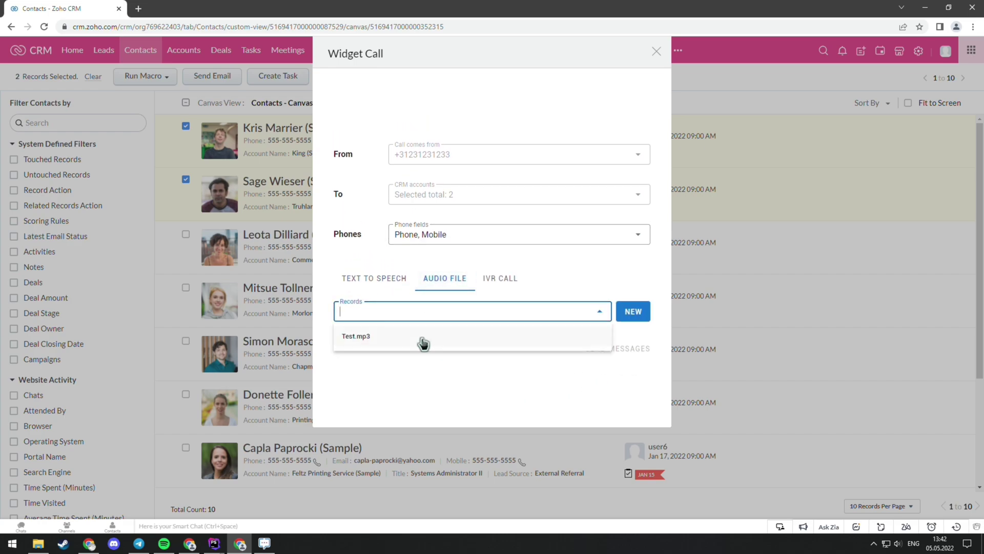
{"action": "left_click", "coordinate": [424, 343]}
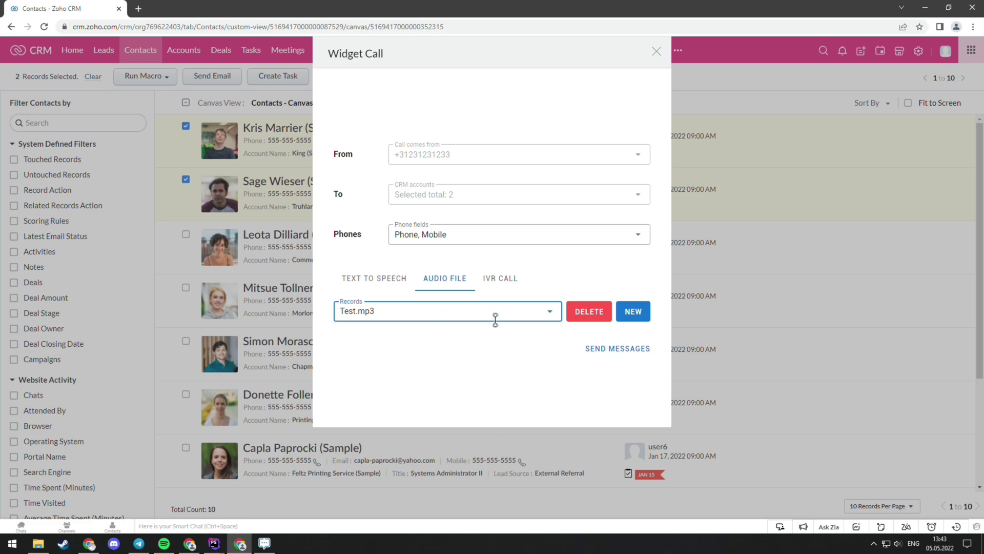
Step: Switch to an IVR call with Test Template and review its recordings
{"action": "left_click", "coordinate": [497, 289]}
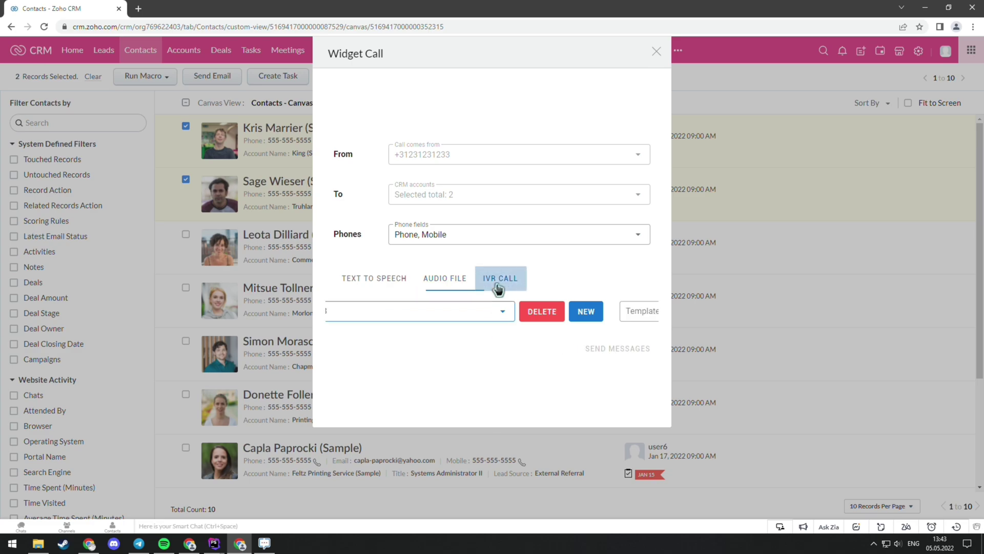
{"action": "left_click", "coordinate": [480, 310]}
{"action": "left_click", "coordinate": [477, 336]}
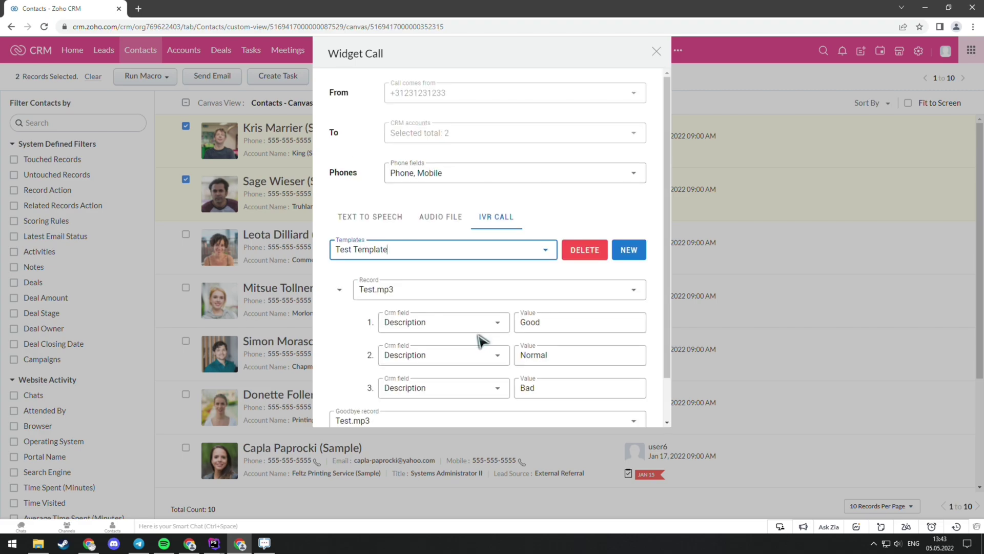
{"action": "scroll", "coordinate": [672, 310], "scroll_direction": "down", "scroll_amount": 2}
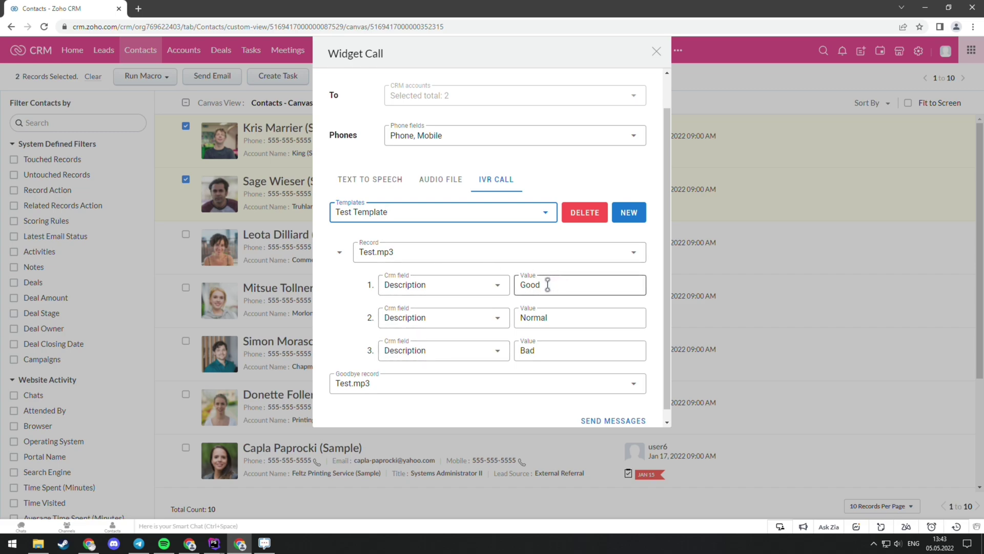
{"action": "scroll", "coordinate": [548, 285], "scroll_direction": "up", "scroll_amount": 1}
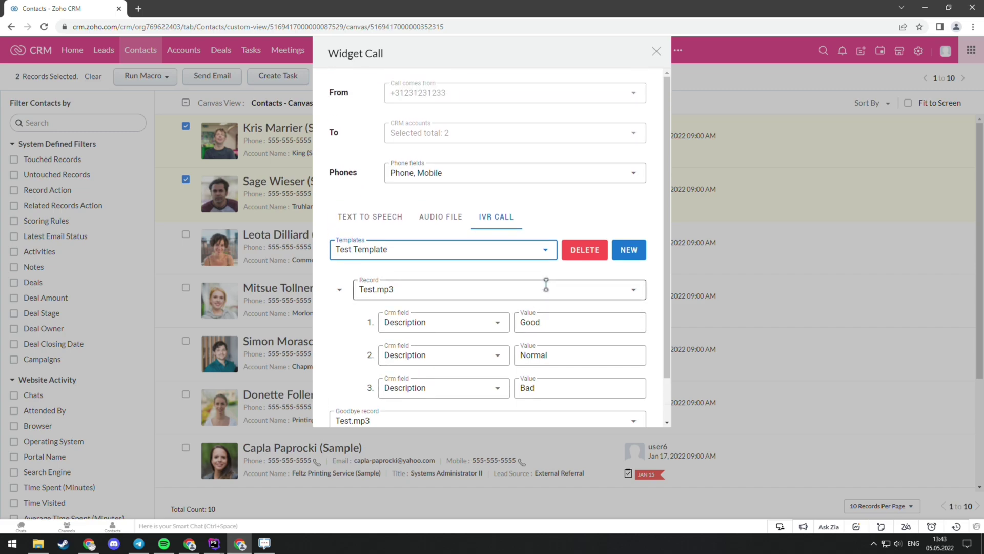
Step: Close the call widget and move the King deal to Value Proposition
{"action": "left_click", "coordinate": [656, 51]}
{"action": "left_click", "coordinate": [223, 51]}
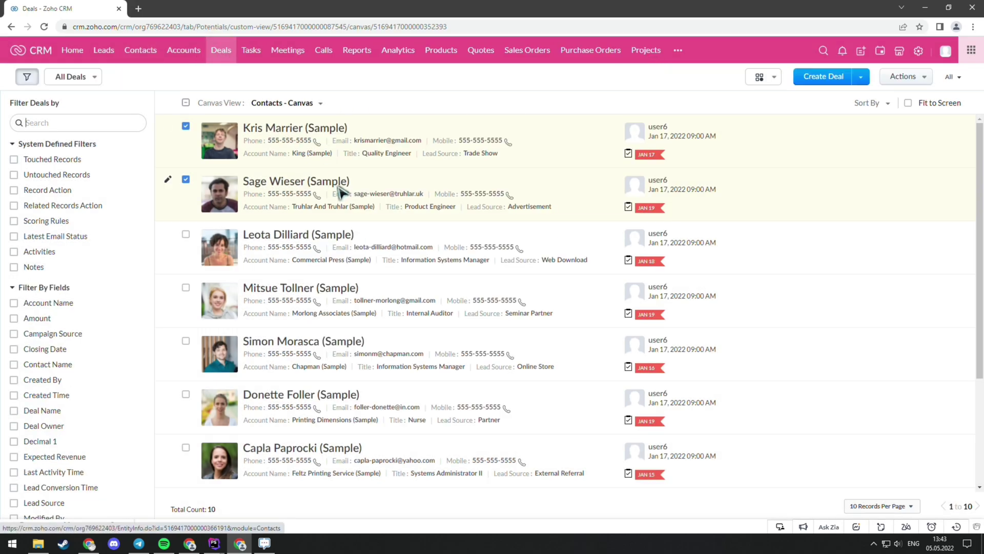
{"action": "left_click", "coordinate": [218, 130]}
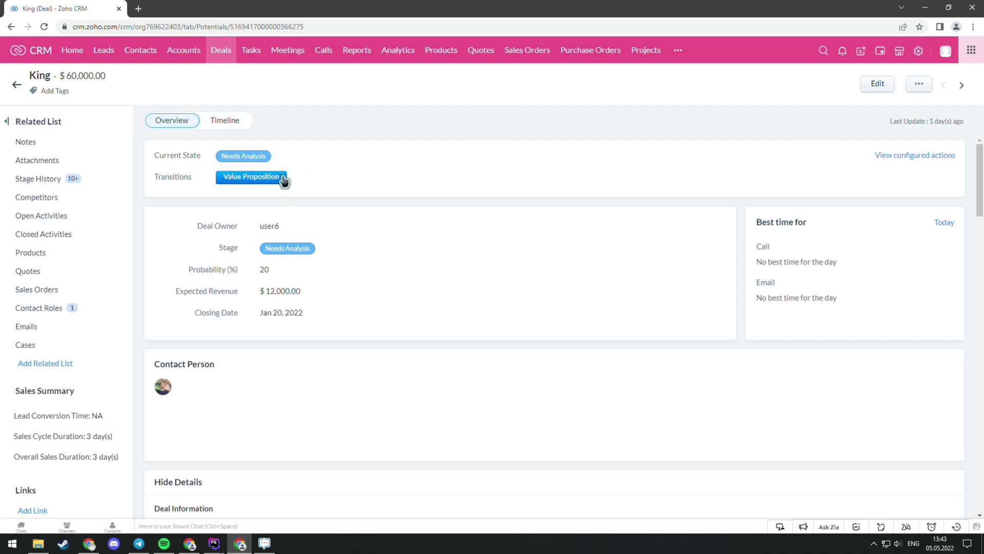
{"action": "left_click", "coordinate": [281, 178]}
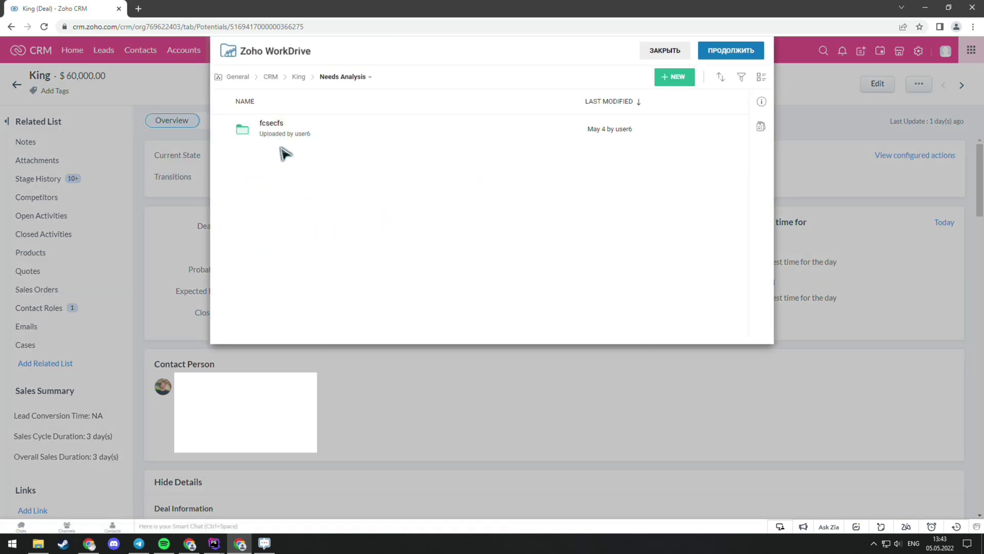
Step: Create a new WorkDrive folder named fawfw
{"action": "right_click", "coordinate": [289, 162]}
{"action": "left_click", "coordinate": [345, 179]}
{"action": "type", "text": "fawfw"}
{"action": "key", "text": "Return"}
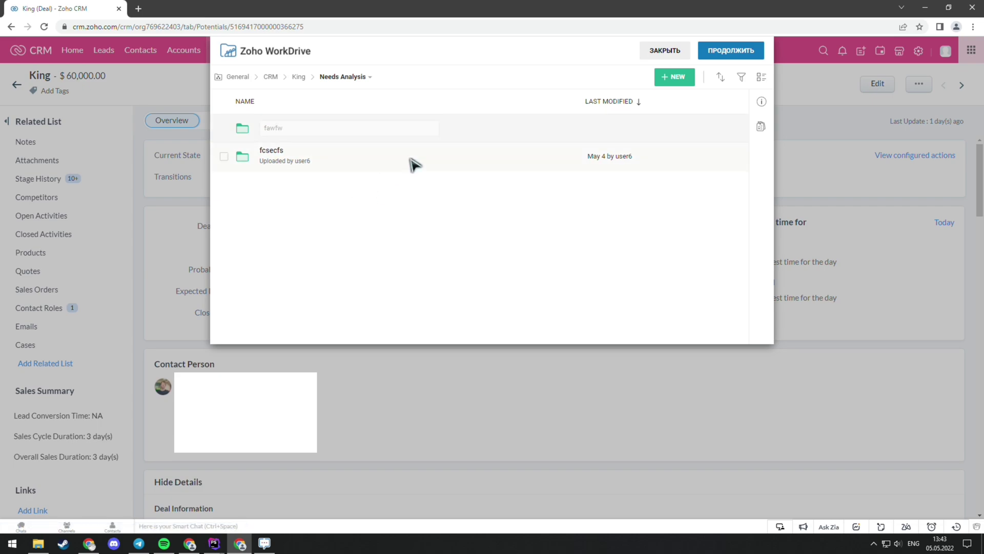
Step: Upload Шаблон .xlsx to WorkDrive and complete the stage transition
{"action": "right_click", "coordinate": [411, 162]}
{"action": "right_click", "coordinate": [312, 207]}
{"action": "left_click", "coordinate": [379, 246]}
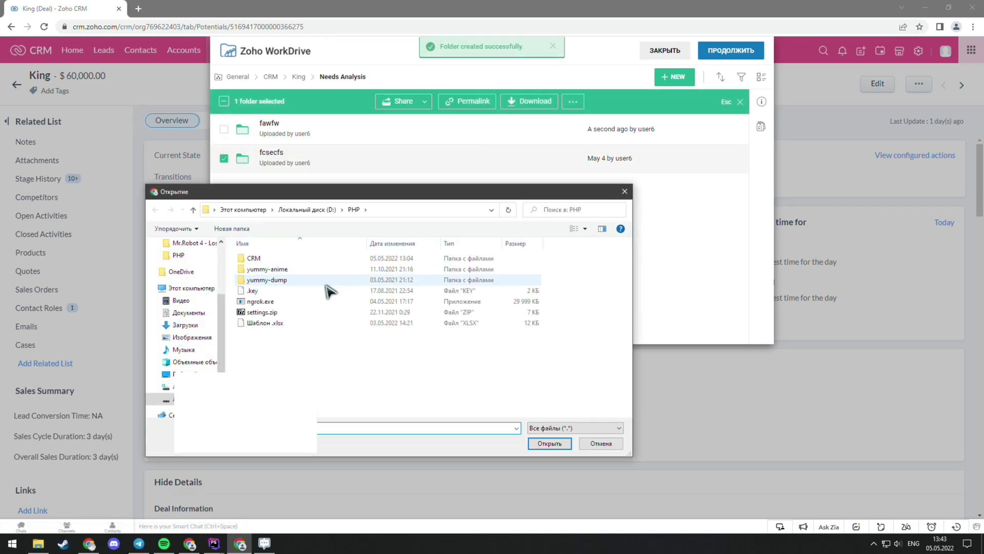
{"action": "double_click", "coordinate": [309, 313]}
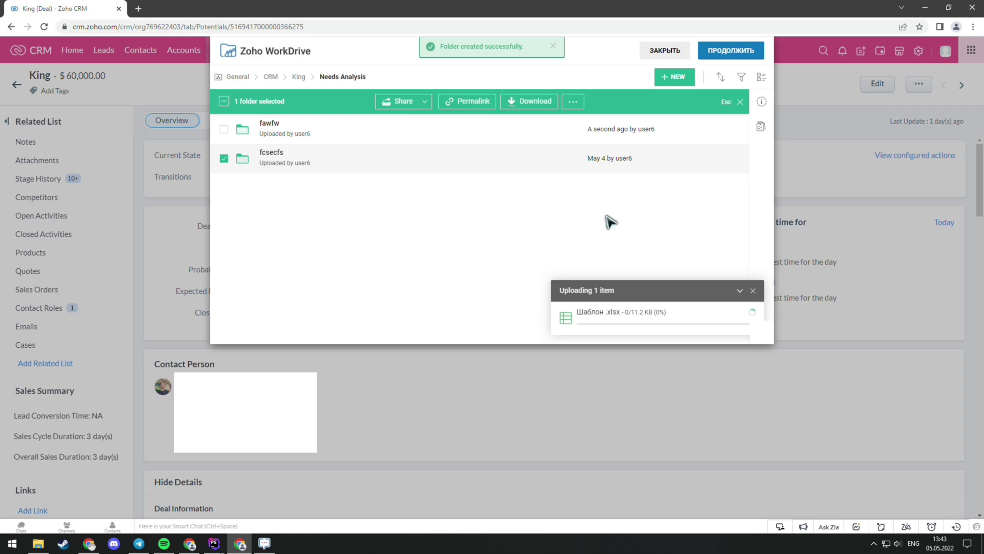
{"action": "left_click", "coordinate": [725, 54]}
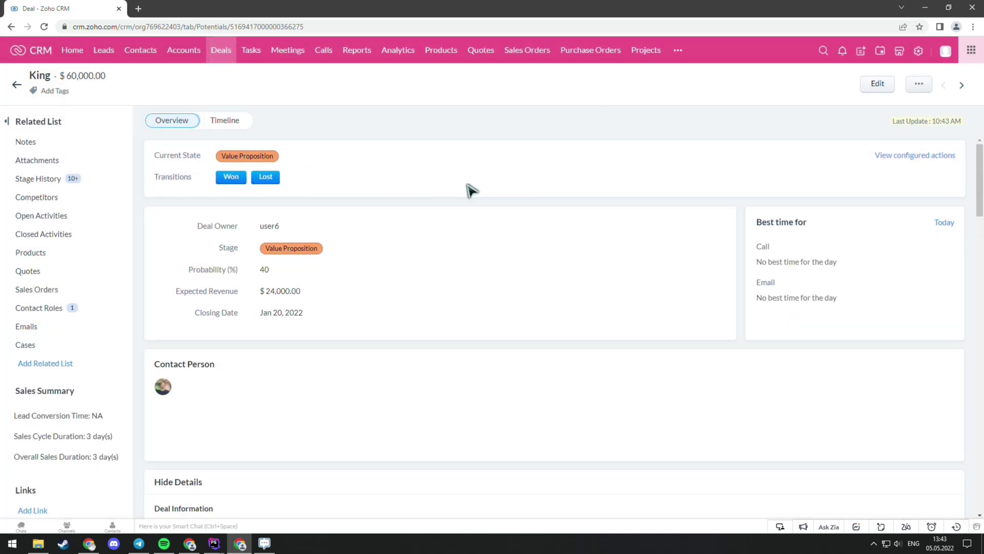
Step: Open the Truhlar And Truhlar (Sample) sales order, scroll to Ordered Items, and launch Widget Tasks
{"action": "left_click", "coordinate": [521, 59]}
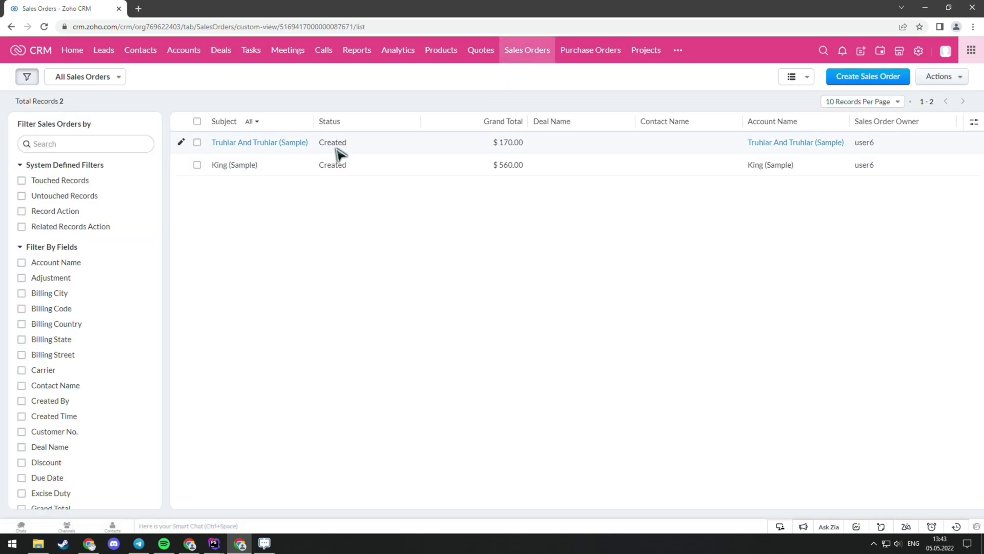
{"action": "left_click", "coordinate": [259, 144]}
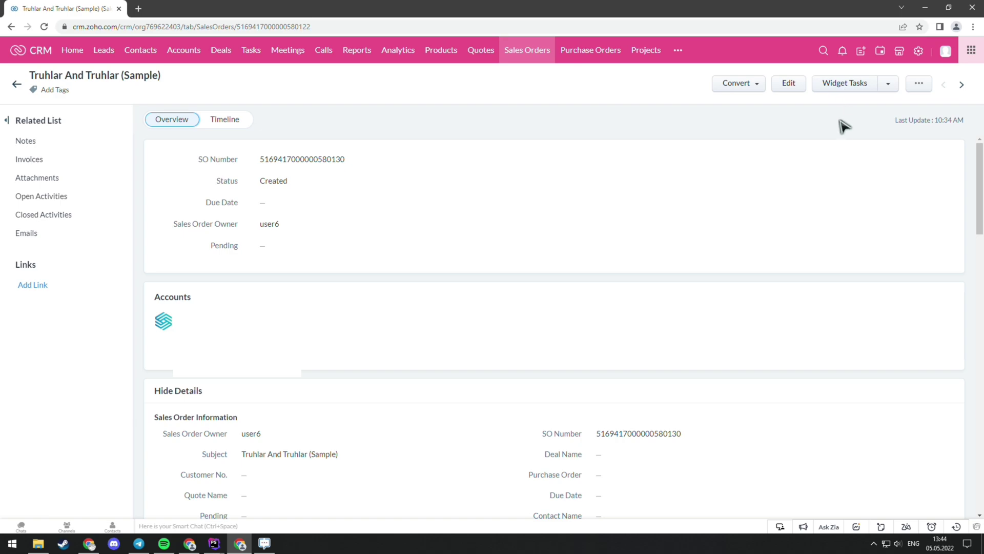
{"action": "scroll", "coordinate": [853, 175], "scroll_direction": "down", "scroll_amount": 7}
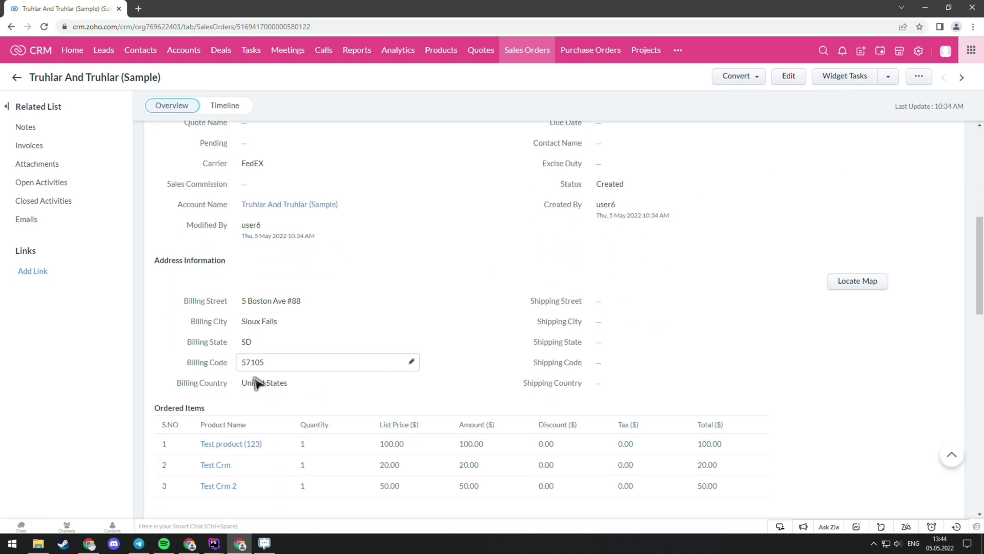
{"action": "left_click", "coordinate": [849, 80]}
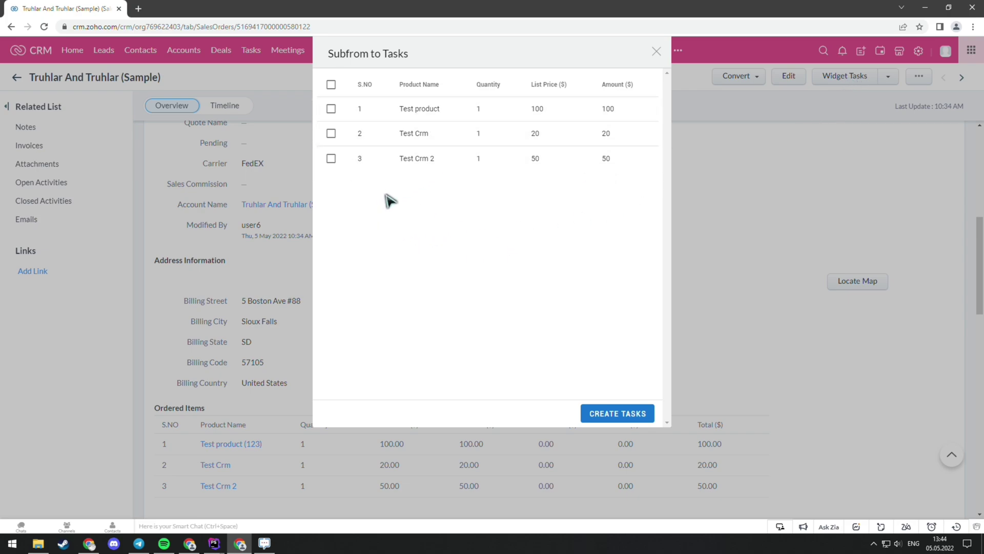
Step: Create tasks for all three ordered products and check Open Activities
{"action": "left_click", "coordinate": [332, 84]}
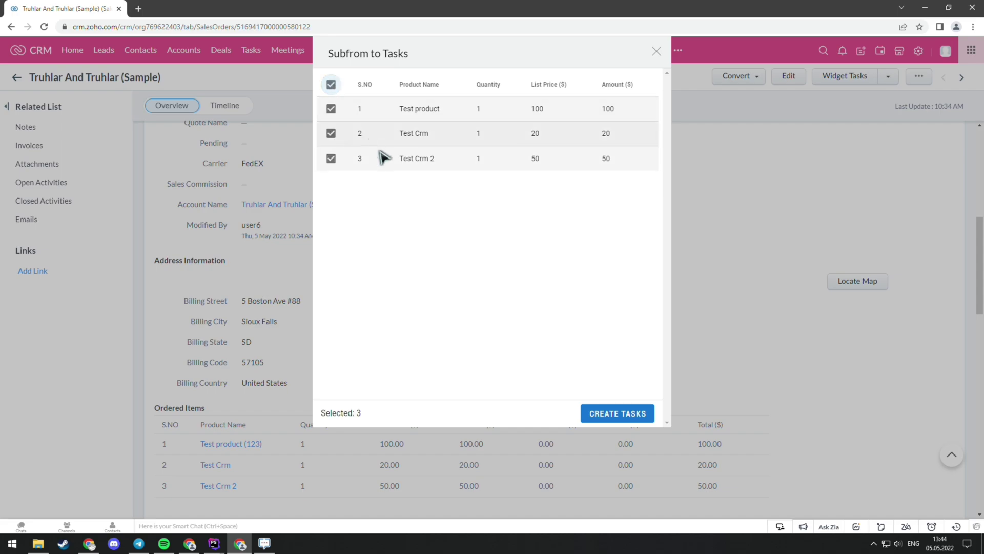
{"action": "left_click", "coordinate": [630, 414]}
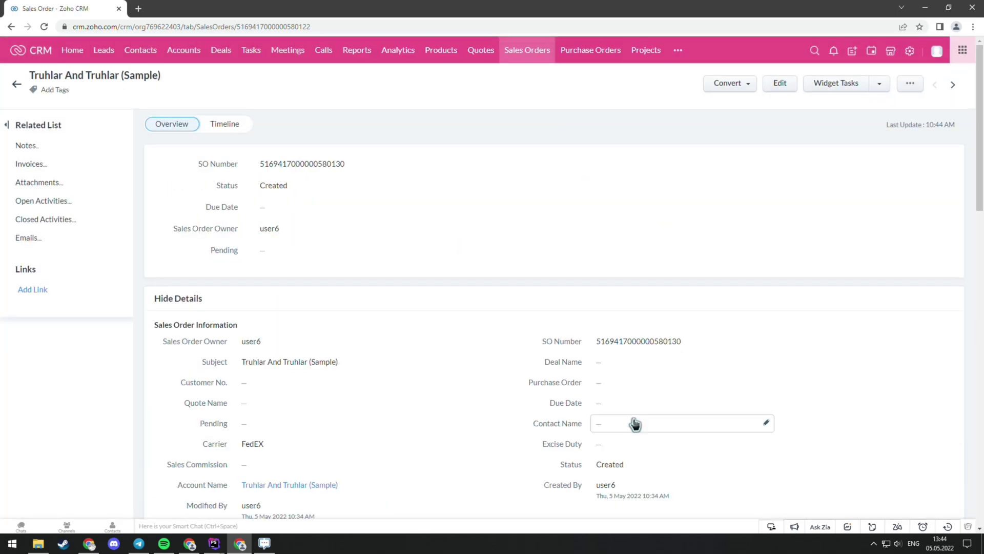
{"action": "left_click", "coordinate": [41, 198]}
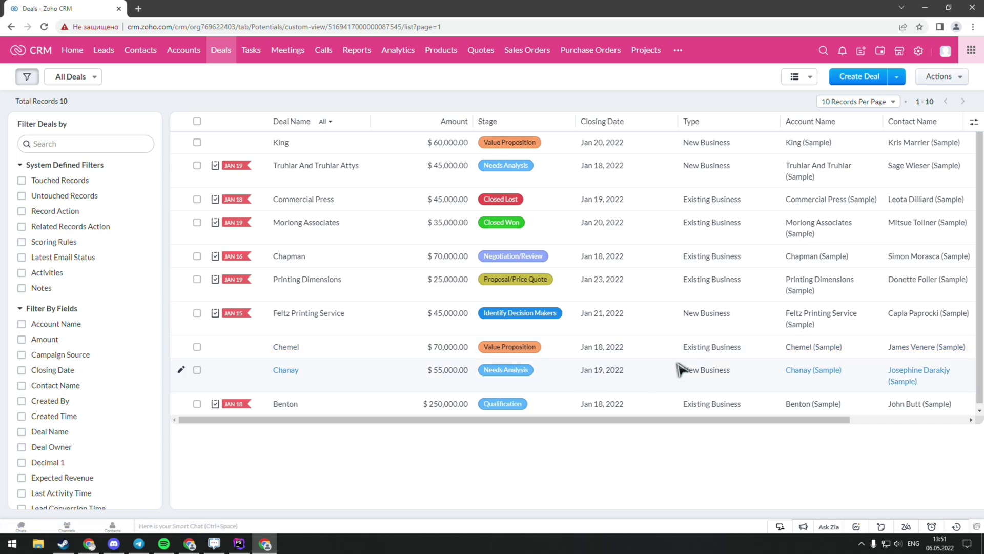
Step: Open the Chanay deal's Questions Widget in a new tab
{"action": "left_click", "coordinate": [287, 370]}
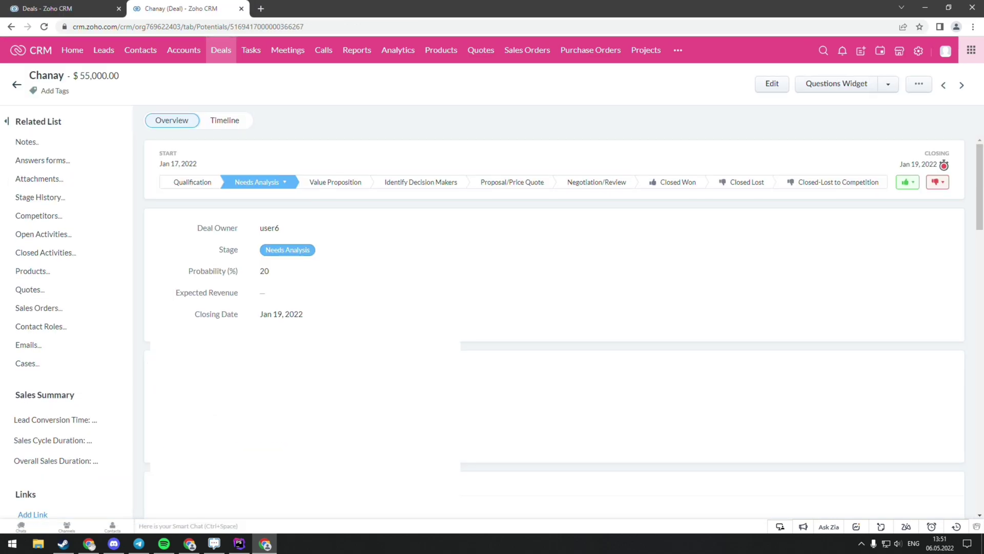
{"action": "left_click", "coordinate": [826, 92]}
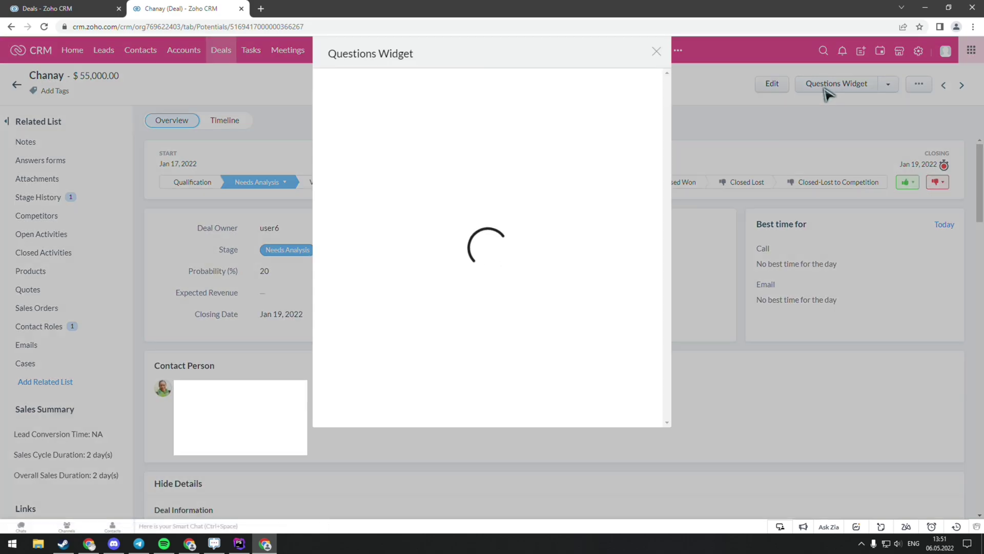
{"action": "left_click", "coordinate": [72, 14]}
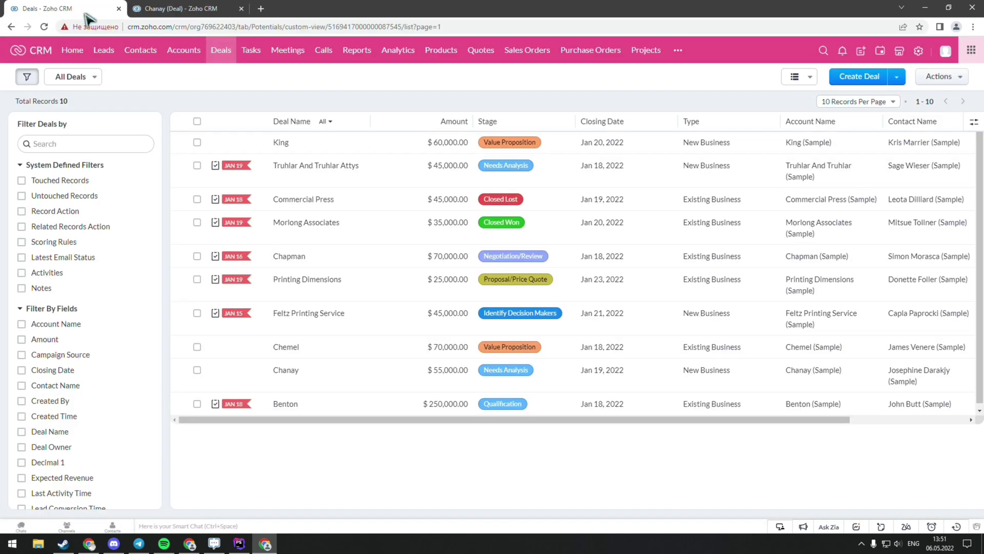
Step: Open the New Business question template and compare it with the Chanay questions form
{"action": "left_click", "coordinate": [684, 55]}
{"action": "left_click", "coordinate": [724, 307]}
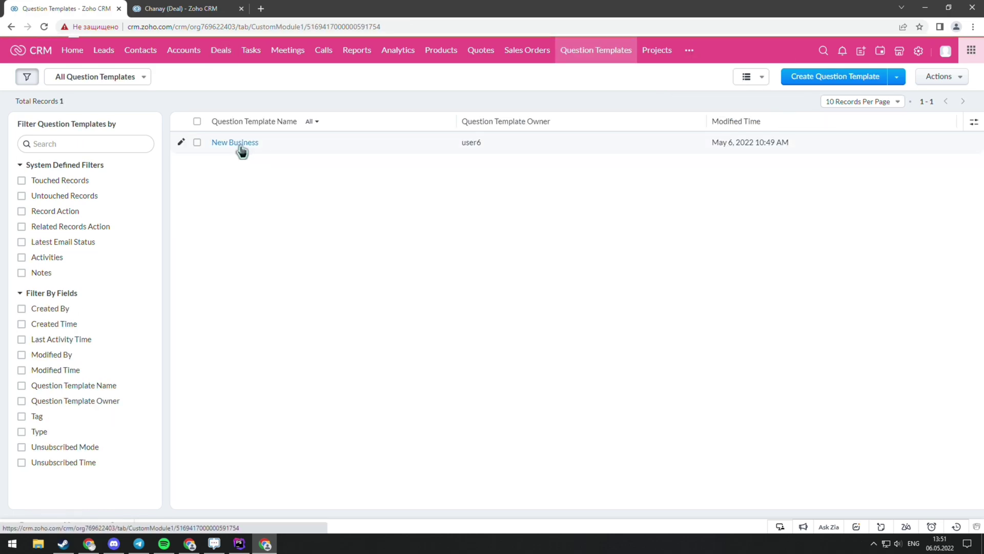
{"action": "left_click", "coordinate": [241, 144]}
{"action": "scroll", "coordinate": [600, 308], "scroll_direction": "down", "scroll_amount": 5}
{"action": "scroll", "coordinate": [600, 318], "scroll_direction": "up", "scroll_amount": 1}
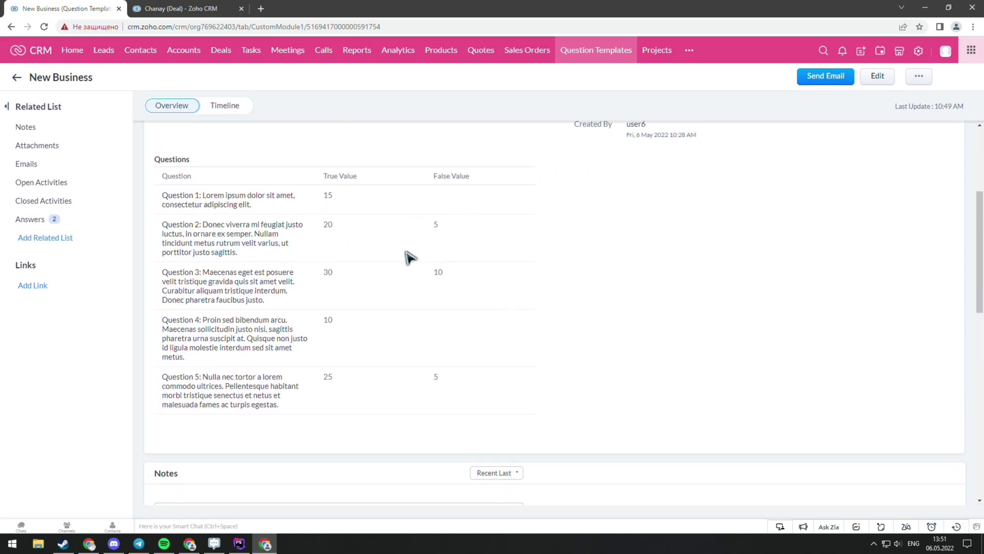
{"action": "left_click", "coordinate": [199, 10]}
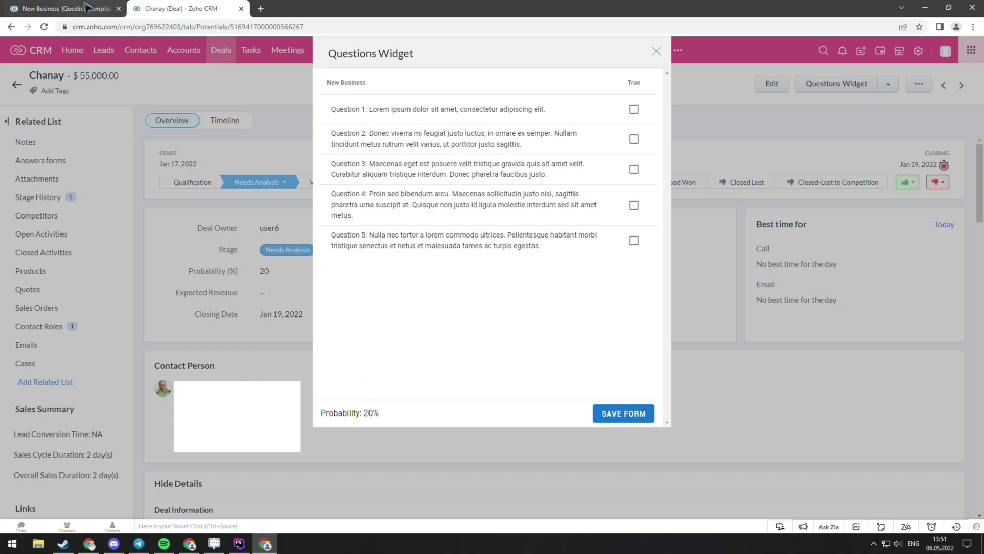
{"action": "left_click", "coordinate": [103, 9]}
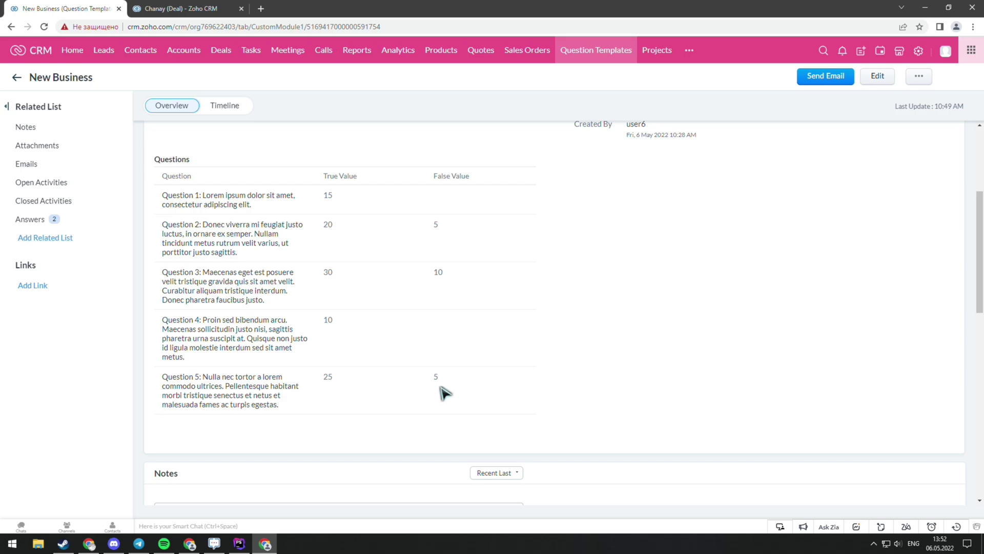
Step: Mark Questions 1, 3 and 4 true, leaving Question 2 false, and save the form
{"action": "left_click", "coordinate": [199, 8]}
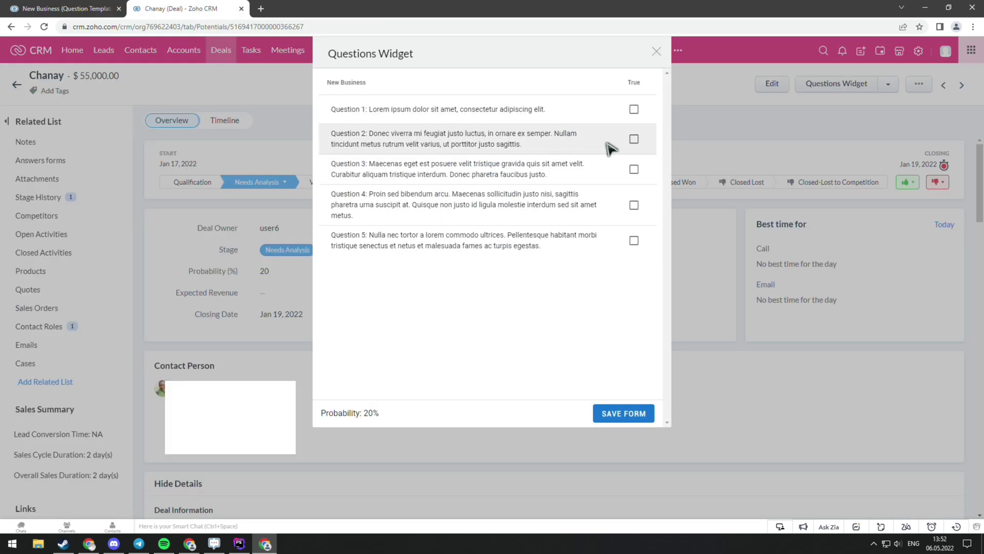
{"action": "left_click", "coordinate": [634, 110]}
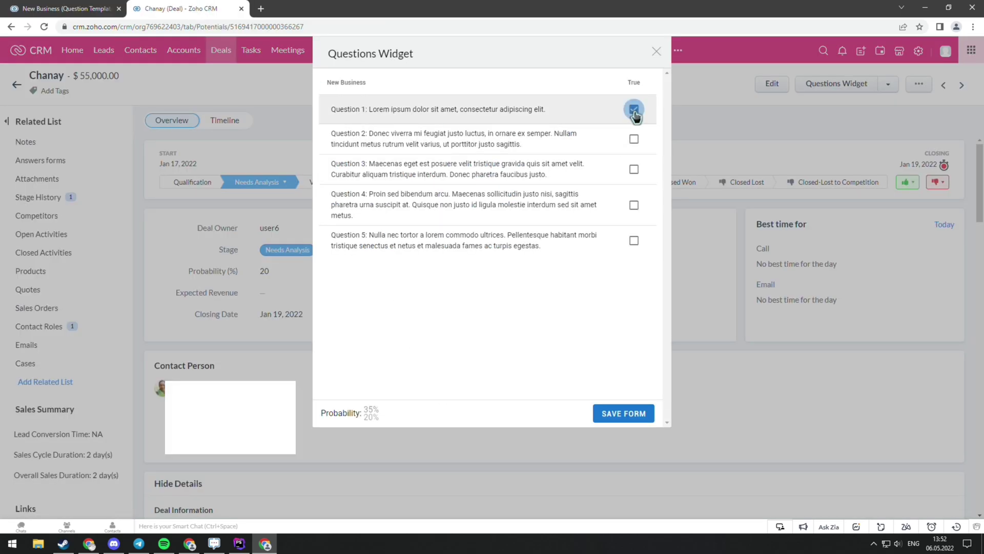
{"action": "left_click", "coordinate": [634, 139]}
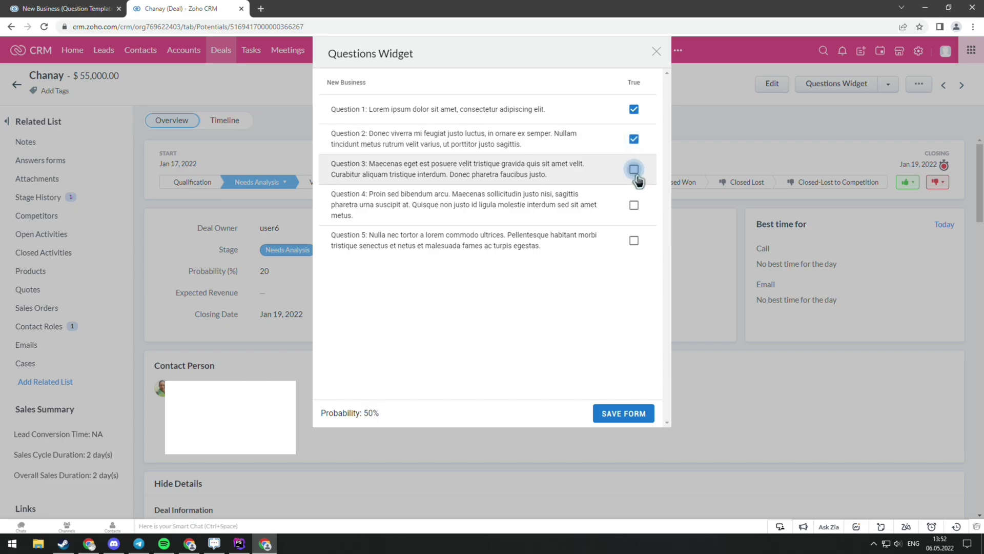
{"action": "left_click", "coordinate": [634, 170]}
{"action": "left_click", "coordinate": [634, 139]}
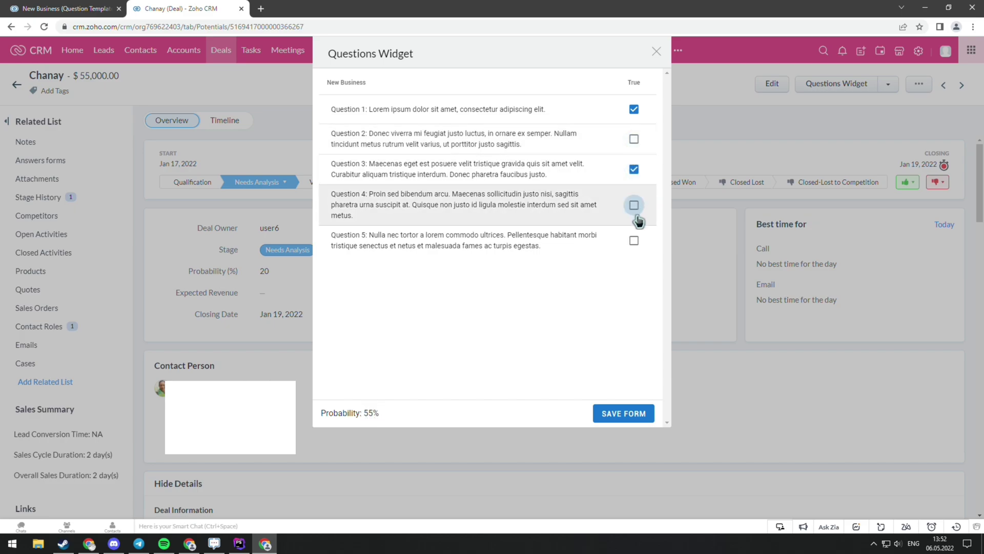
{"action": "left_click", "coordinate": [635, 207]}
{"action": "left_click", "coordinate": [645, 419]}
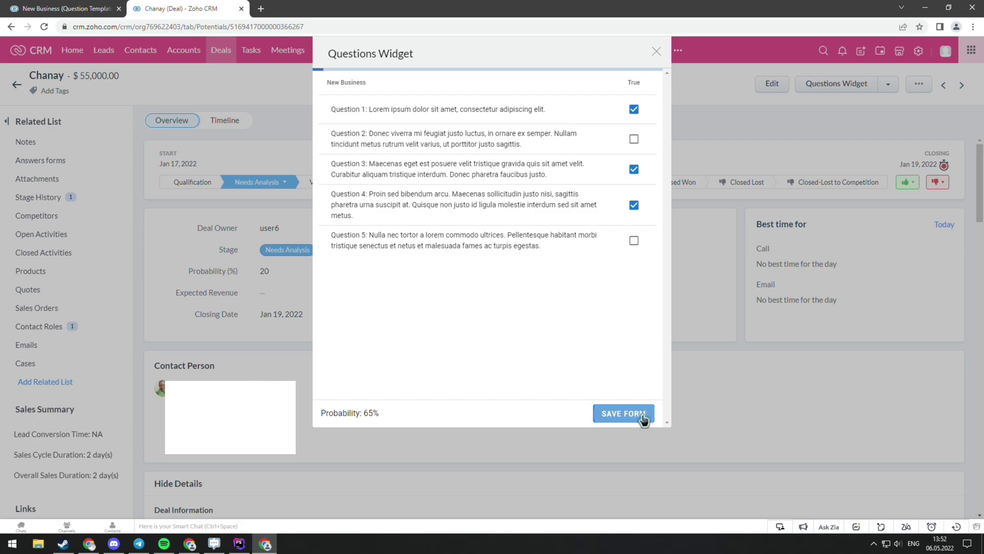
Step: Open the saved New Business answer form in a new tab, then return to the question template
{"action": "left_click", "coordinate": [30, 163]}
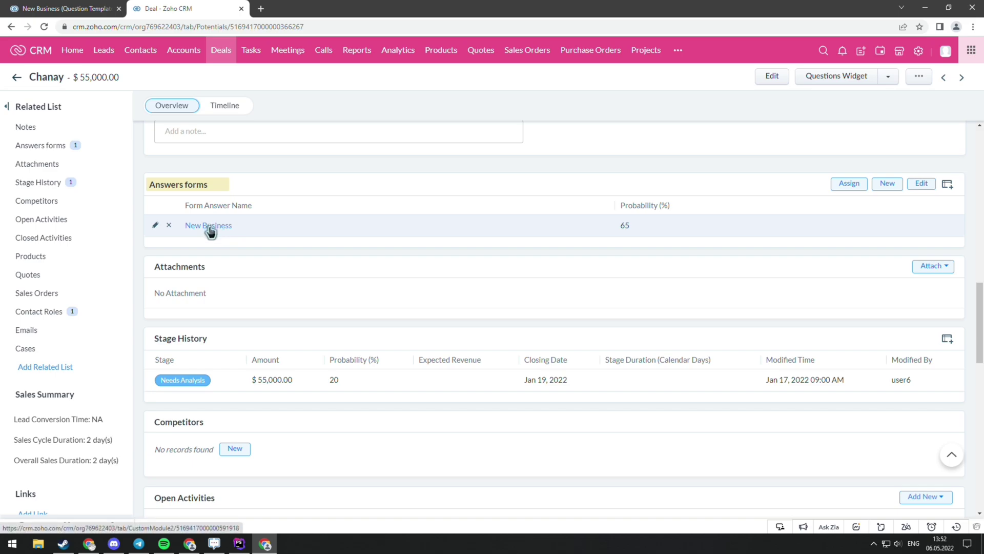
{"action": "left_click", "coordinate": [209, 230]}
{"action": "key", "text": "ctrl+shift+Tab"}
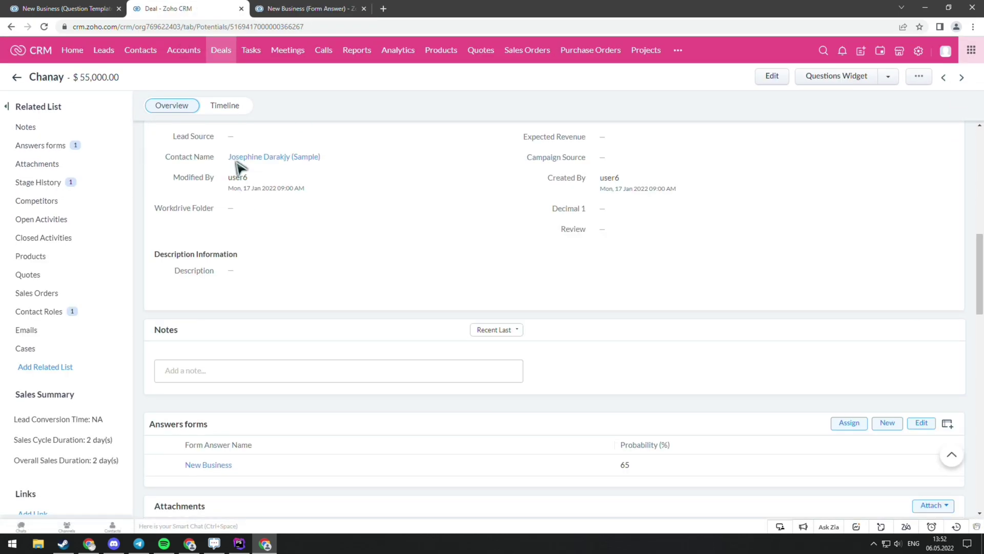
{"action": "scroll", "coordinate": [506, 272], "scroll_direction": "up", "scroll_amount": 5}
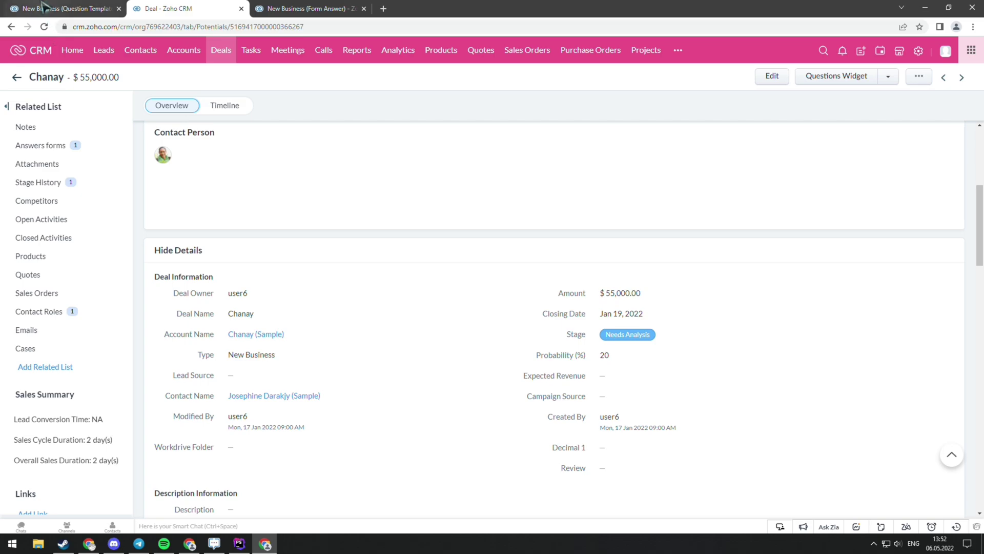
{"action": "left_click", "coordinate": [45, 6]}
{"action": "scroll", "coordinate": [540, 125], "scroll_direction": "up", "scroll_amount": 4}
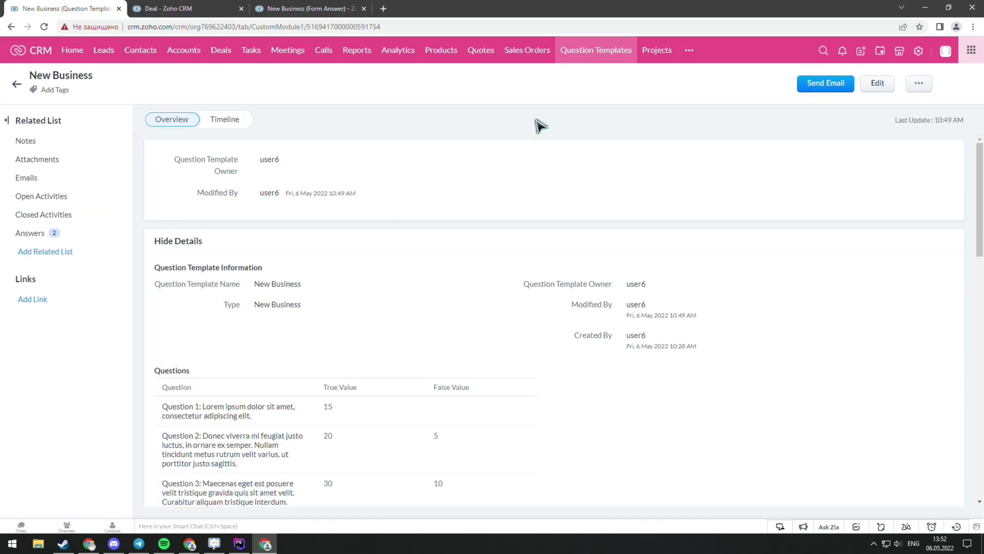
{"action": "left_click", "coordinate": [595, 51]}
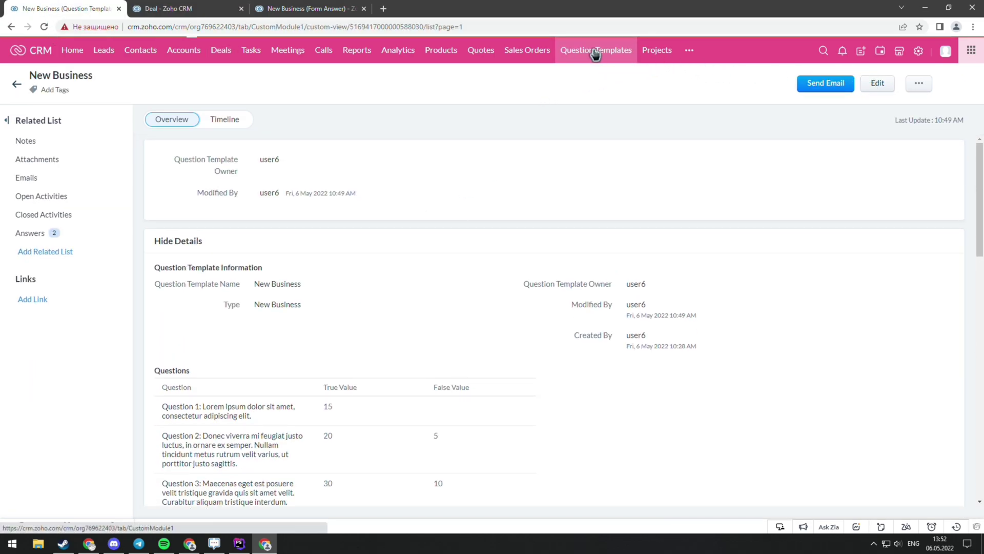
Step: Start a new question template with name and type Existing Business, copied from Chemel's deal type
{"action": "left_click", "coordinate": [816, 83]}
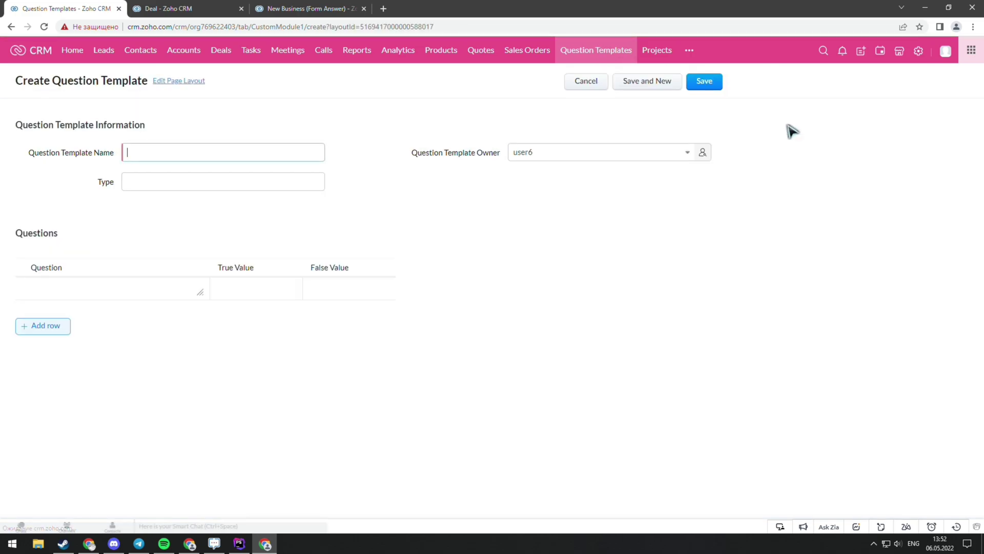
{"action": "left_click", "coordinate": [153, 6]}
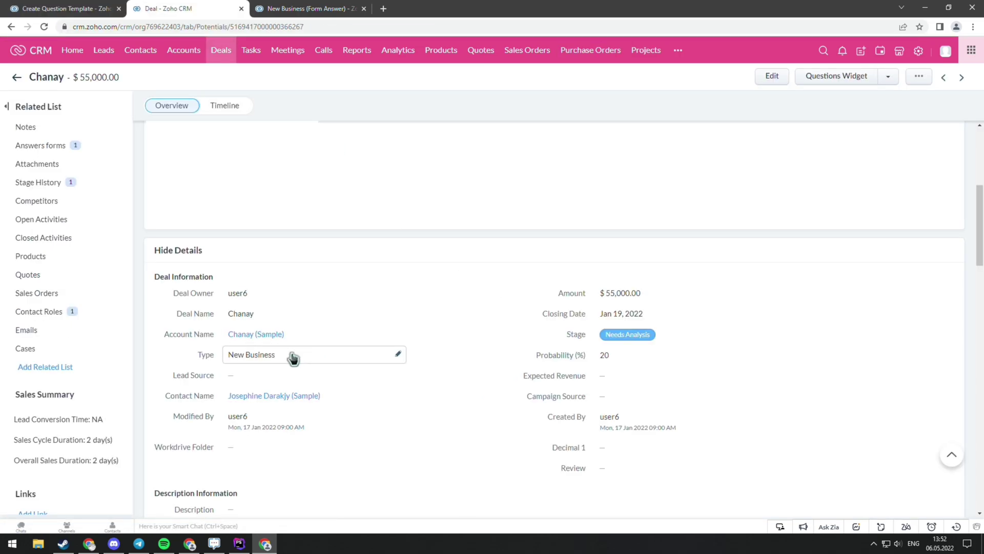
{"action": "left_click", "coordinate": [222, 52]}
{"action": "triple_click", "coordinate": [728, 340]}
{"action": "key", "text": "ctrl+c"}
{"action": "left_click", "coordinate": [310, 8]}
{"action": "scroll", "coordinate": [376, 205], "scroll_direction": "up", "scroll_amount": 5}
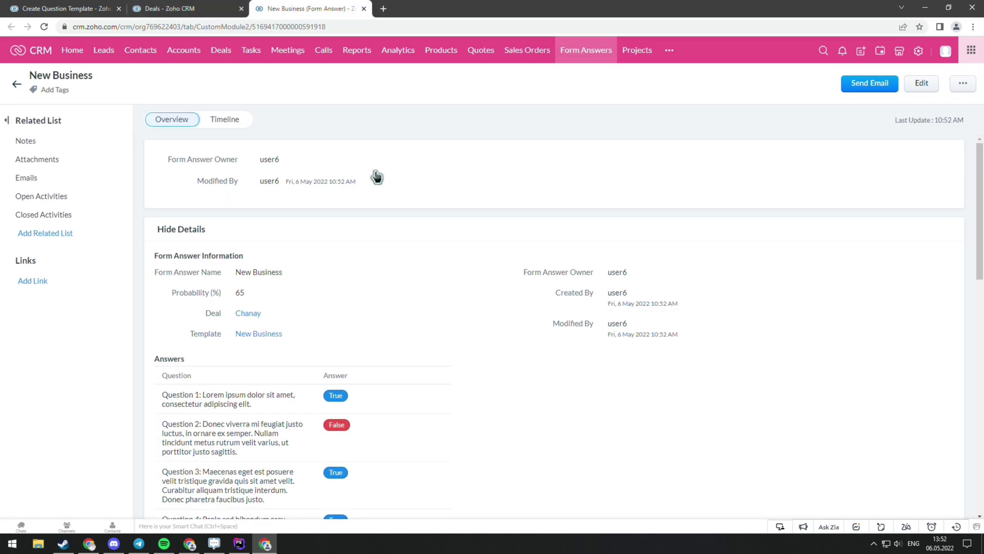
{"action": "left_click", "coordinate": [66, 8]}
{"action": "key", "text": "ctrl+v"}
{"action": "left_click", "coordinate": [141, 182]}
{"action": "key", "text": "ctrl+v"}
Step: Add questions Qqqqq1 (true 30, false 10) and qqqqq2 (true 60), then save the template
{"action": "left_click", "coordinate": [191, 292]}
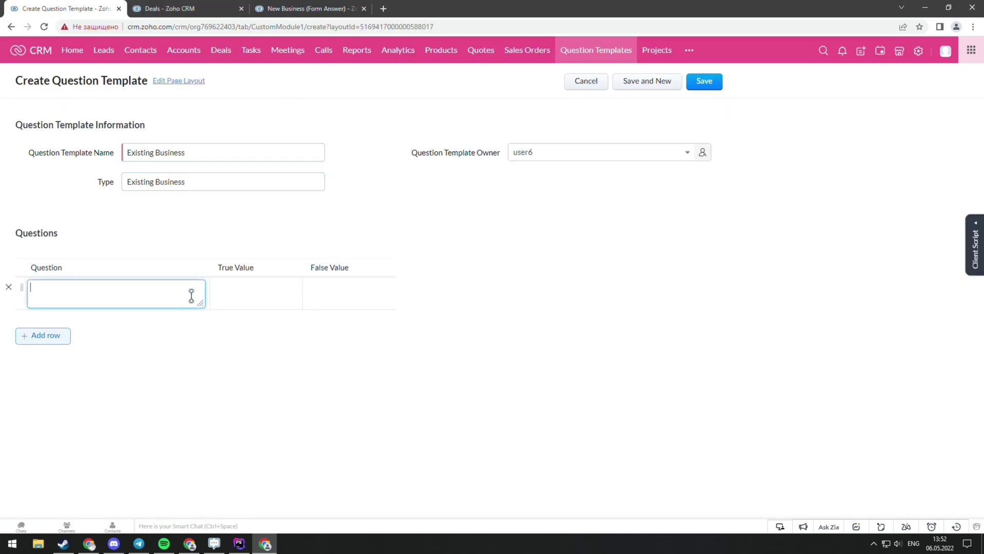
{"action": "type", "text": "Qqqqq1"}
{"action": "left_click", "coordinate": [43, 345]}
{"action": "type", "text": "qqqqq2"}
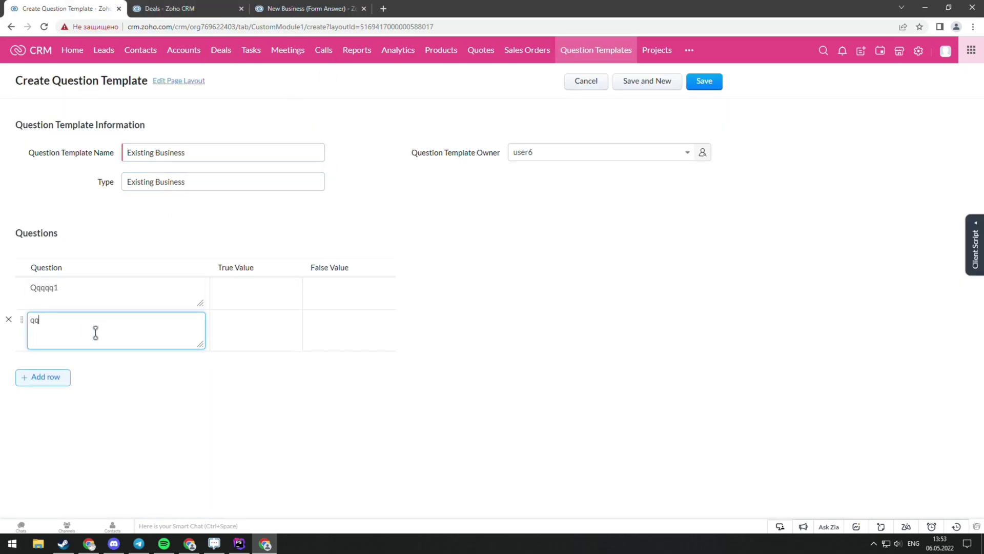
{"action": "left_click", "coordinate": [287, 287]}
{"action": "type", "text": "30"}
{"action": "left_click", "coordinate": [269, 316]}
{"action": "type", "text": "60"}
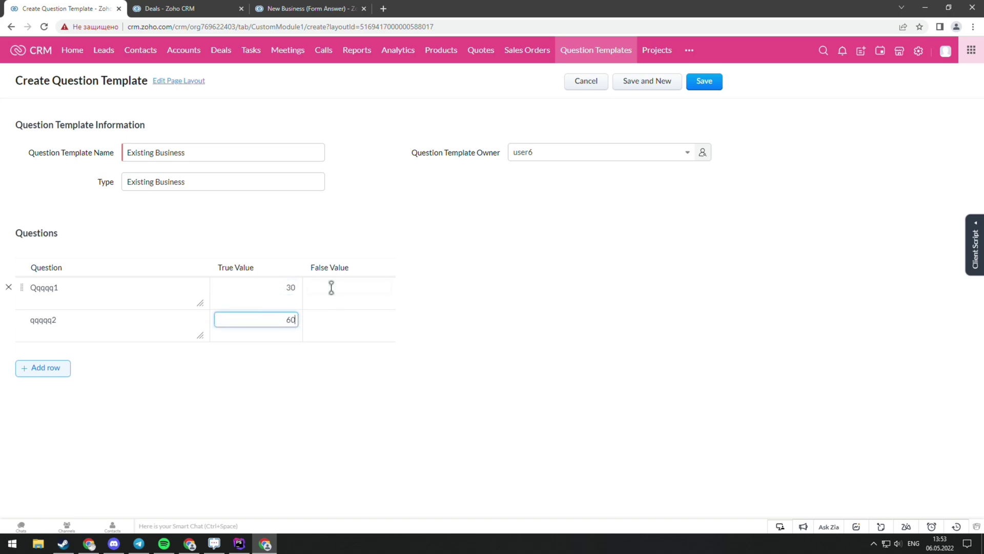
{"action": "left_click", "coordinate": [331, 287]}
{"action": "type", "text": "10"}
{"action": "left_click", "coordinate": [705, 83]}
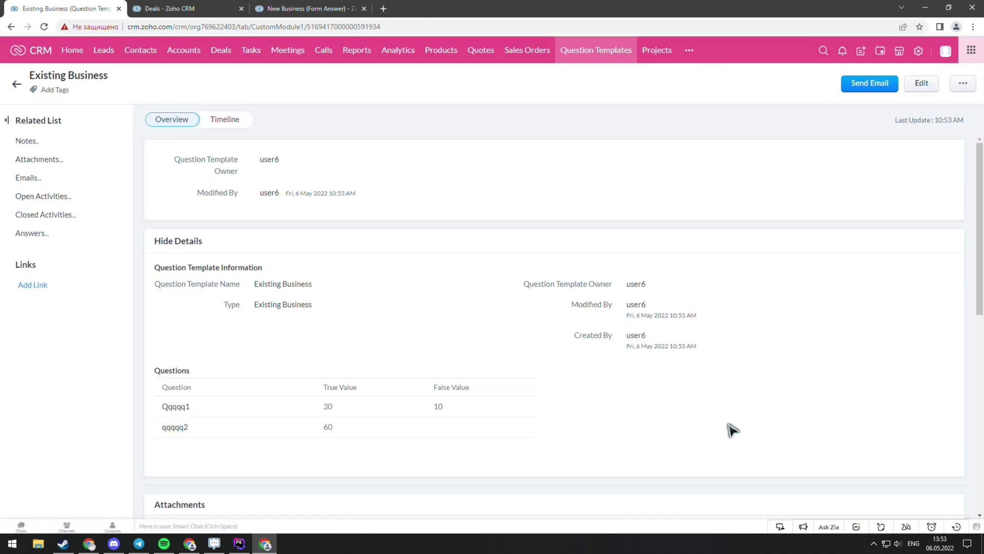
Step: Mark both questions true for the Chemel deal and save its form
{"action": "left_click", "coordinate": [180, 9]}
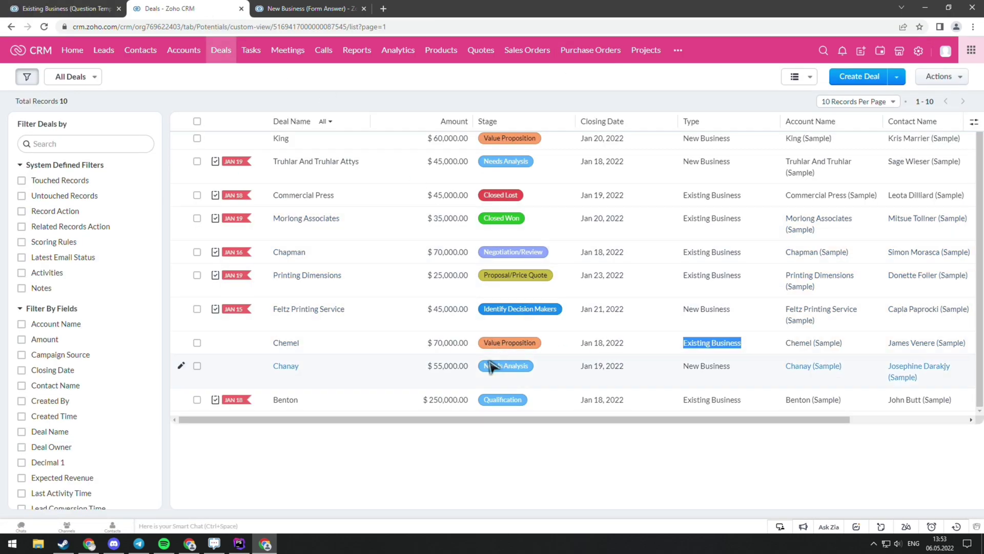
{"action": "left_click", "coordinate": [314, 344]}
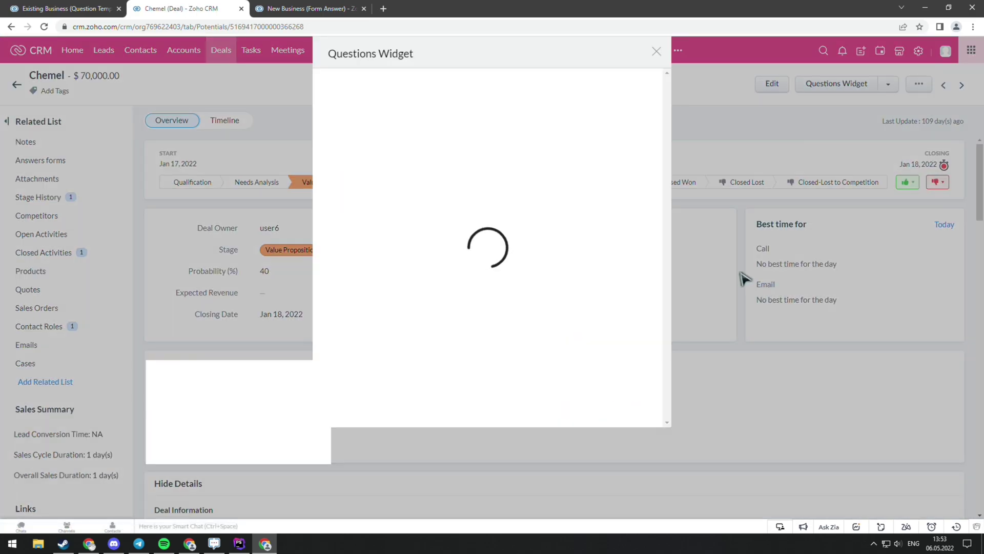
{"action": "left_click", "coordinate": [540, 107]}
{"action": "left_click", "coordinate": [541, 136]}
{"action": "left_click", "coordinate": [624, 413]}
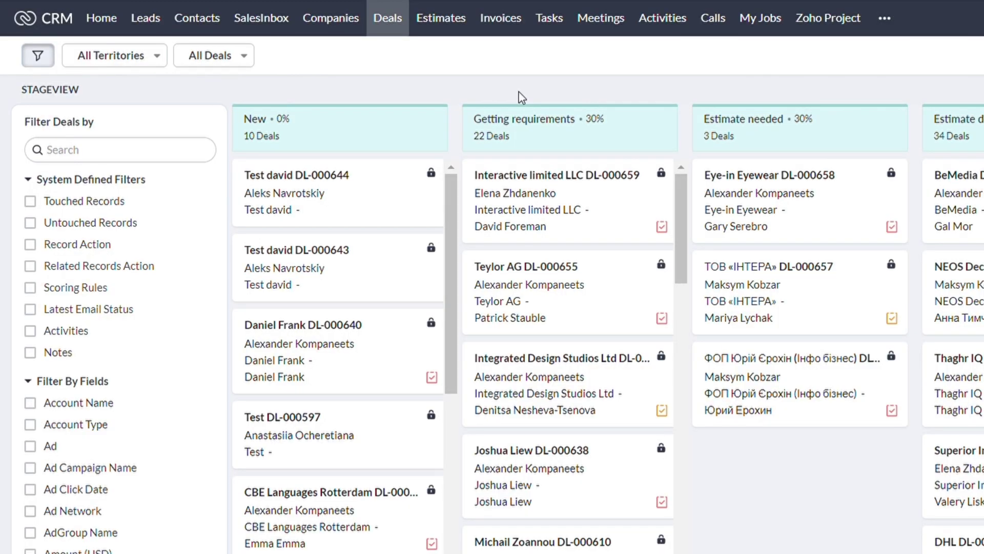
Step: Open the Teylor AG DL-000655 deal and view its WorkDrive folder with the two video files
{"action": "left_click", "coordinate": [528, 266]}
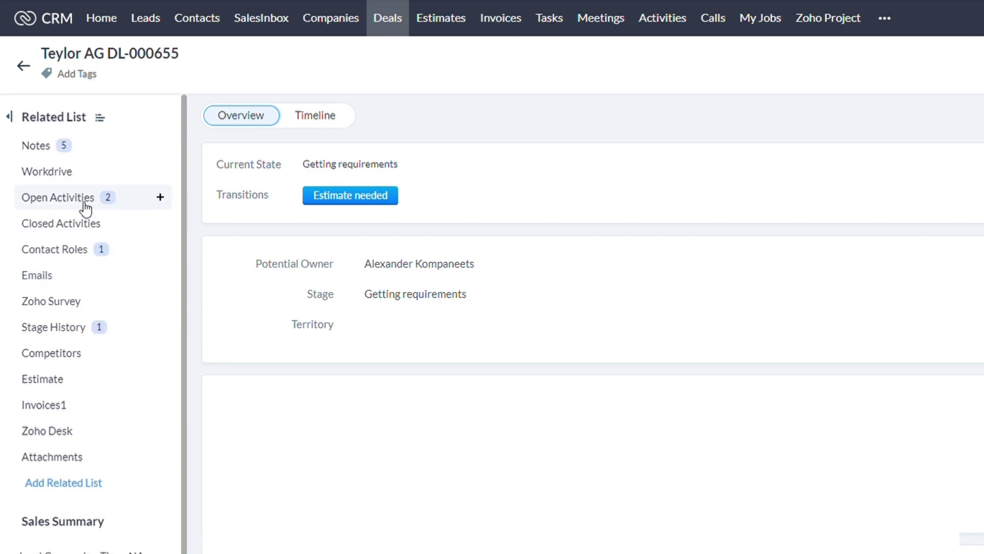
{"action": "left_click", "coordinate": [47, 171]}
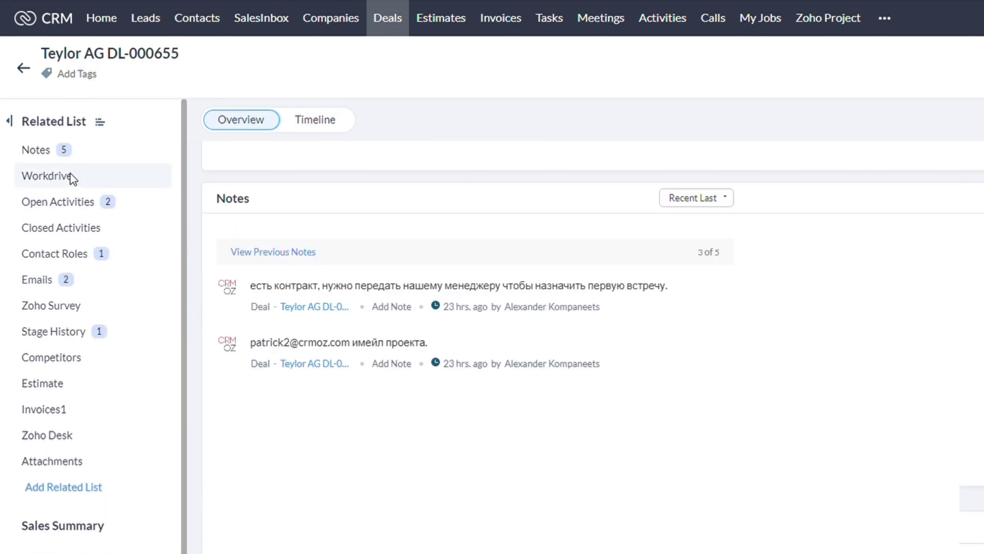